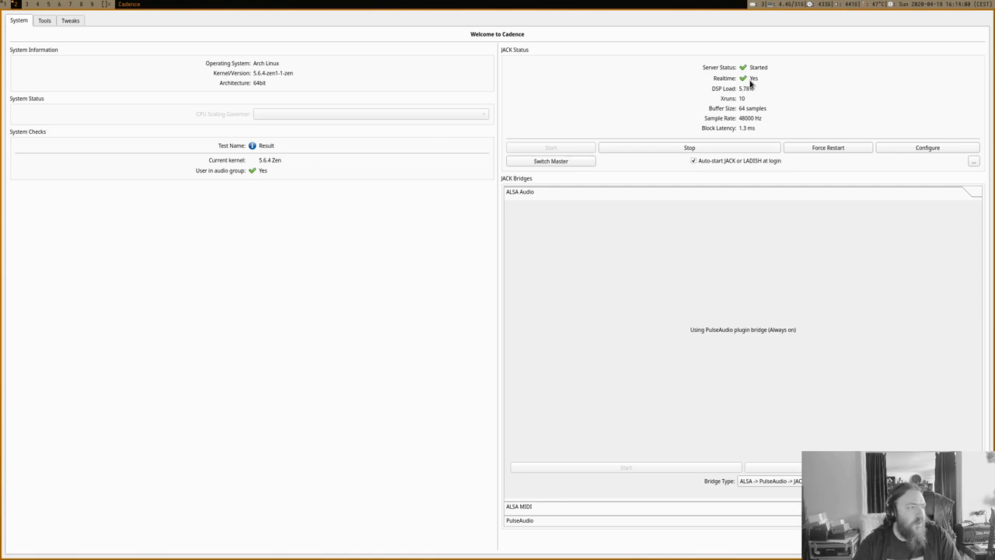
- Highlight the realtime package in the install notes and run the id command in the terminal to check group membership
key(super+1)
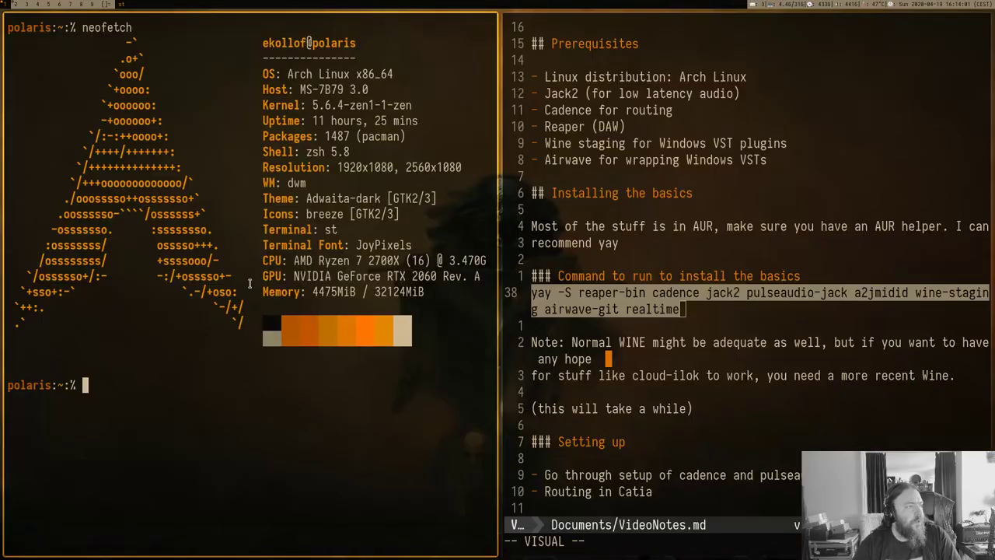
click(775, 294)
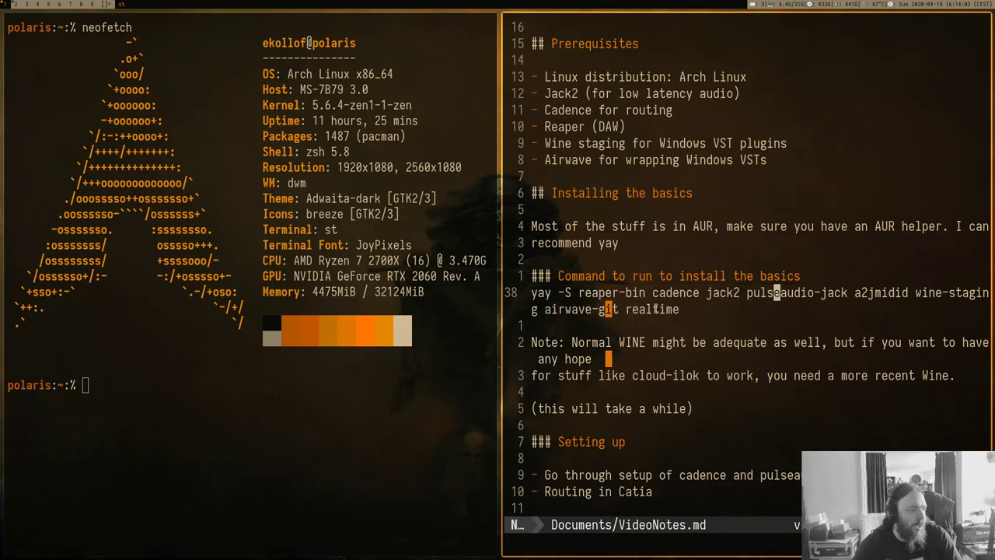
double_click(656, 308)
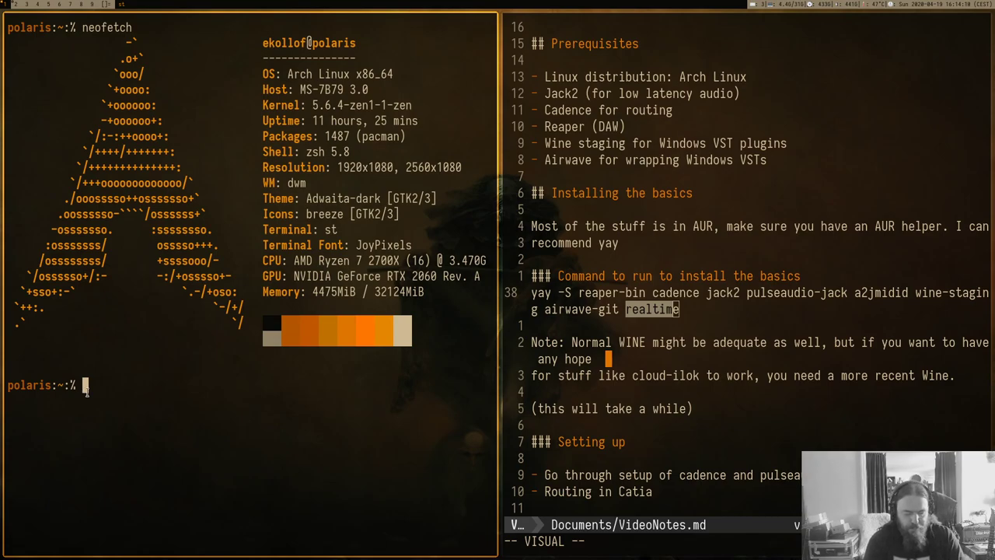
text(id)
key(Return)
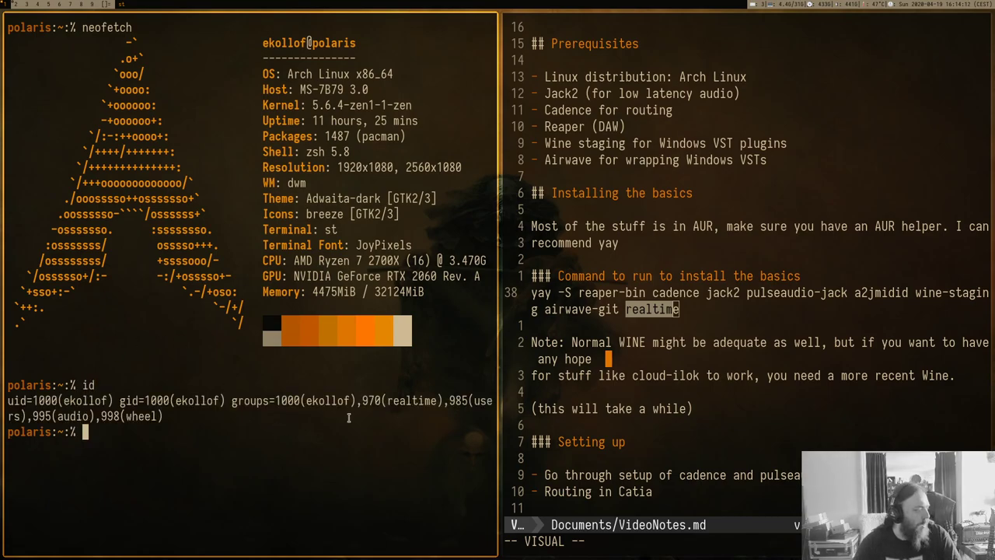
triple_click(401, 400)
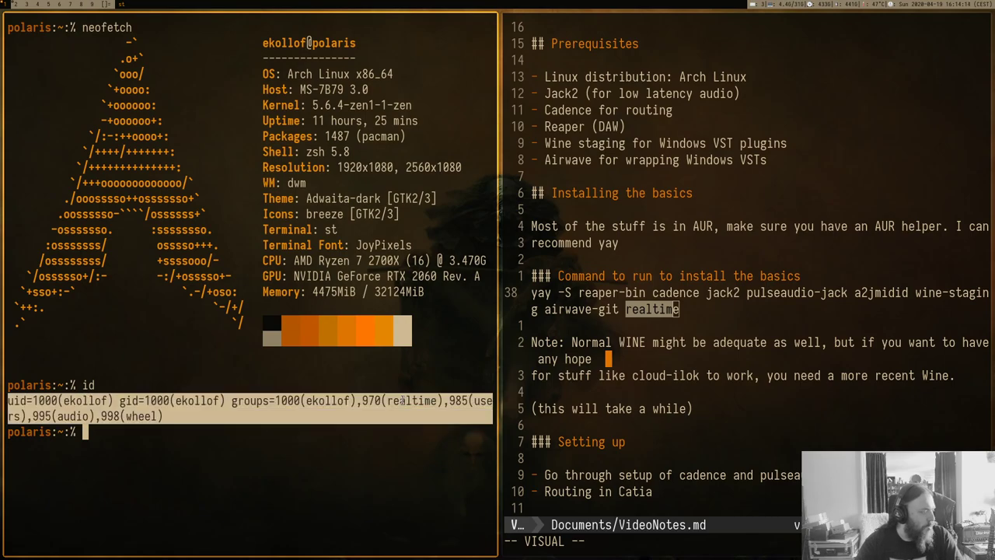
click(407, 399)
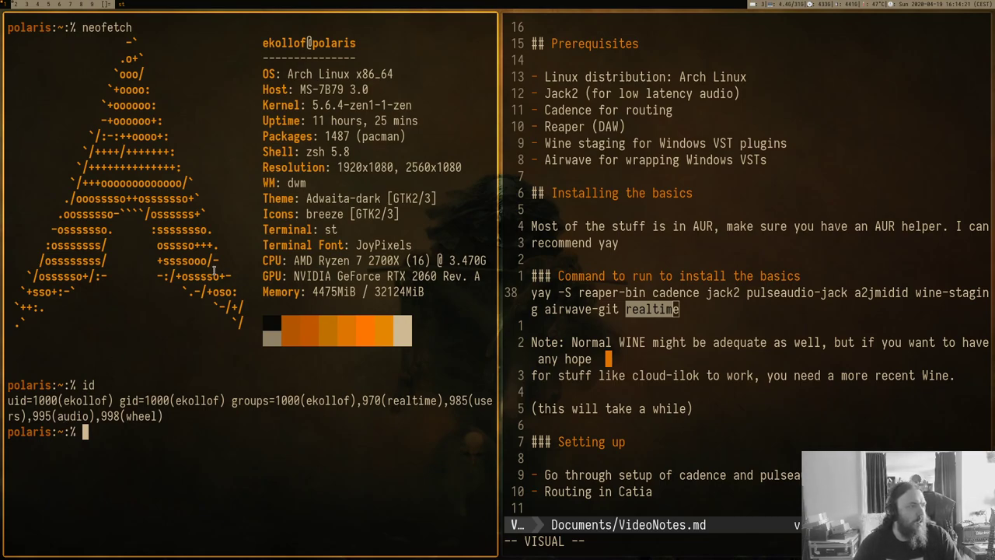
- Switch back to Cadence, examine the JACK driver settings, and close them without making changes
key(super+2)
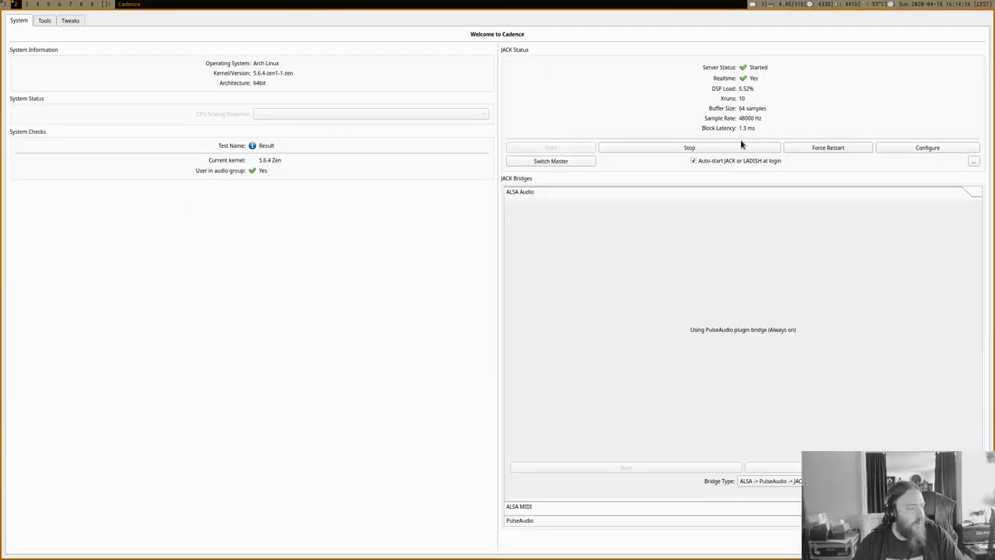
click(923, 148)
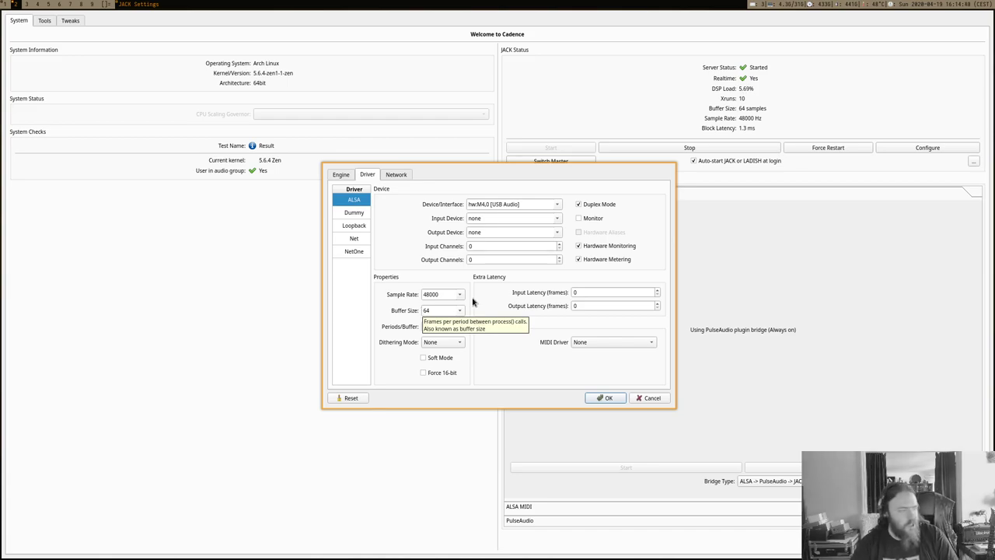
click(649, 398)
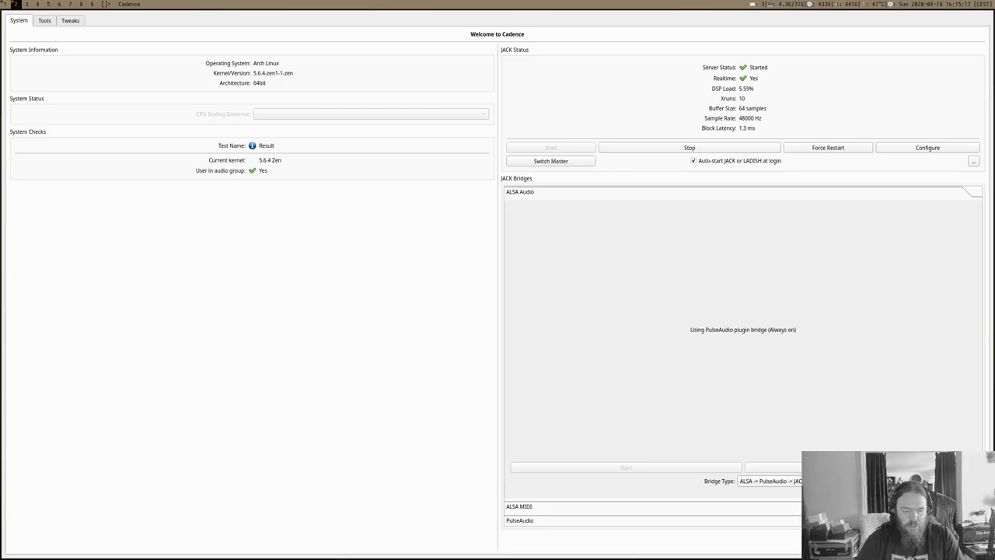
- Bring the Catia window beside Cadence, and launch REAPER on empty workspace 3
key(super+shift+comma)
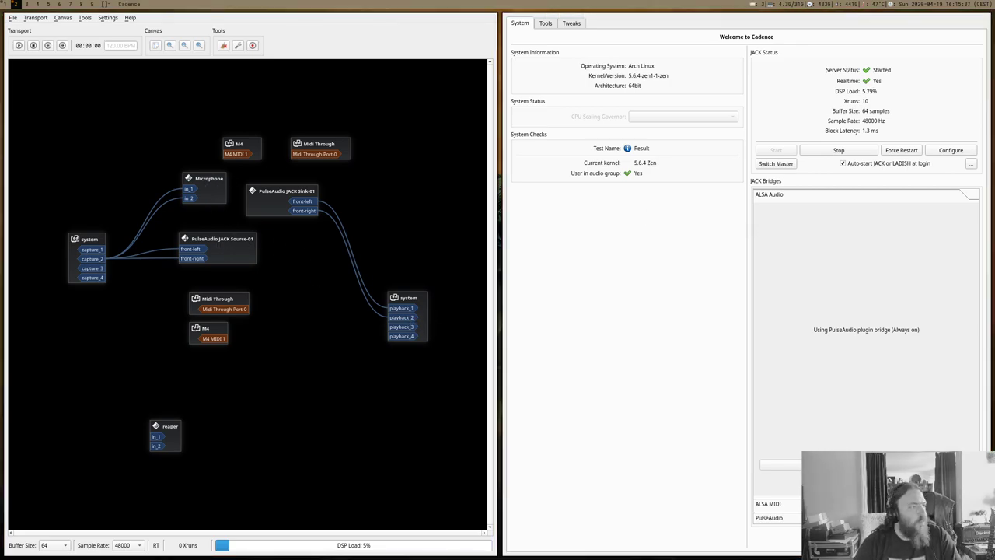
key(super+1)
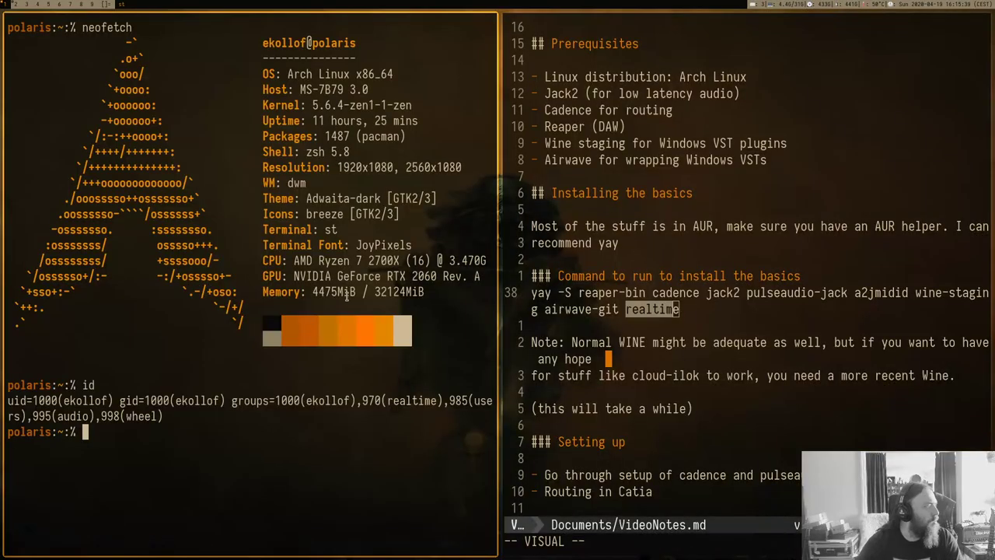
key(super+3)
key(super+p)
text(reaper)
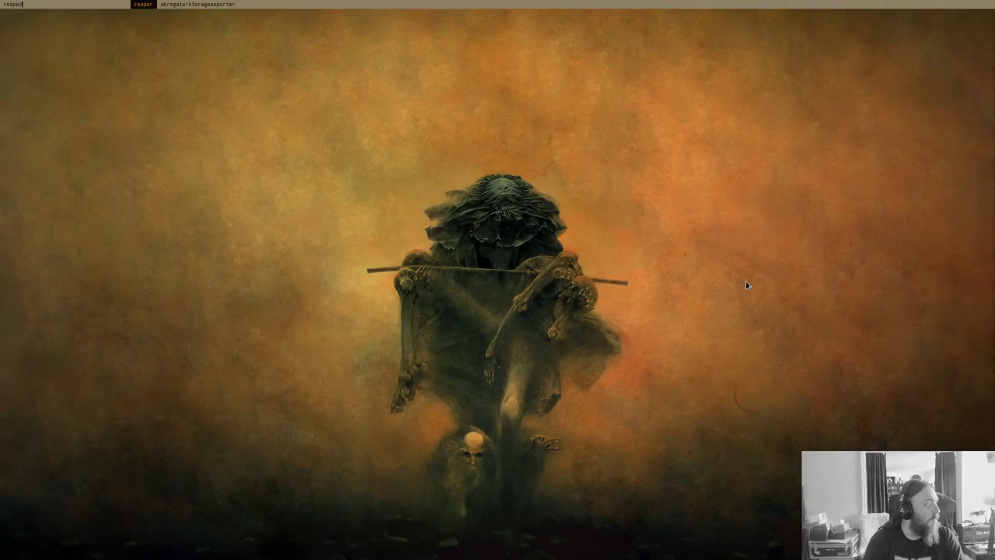
key(Return)
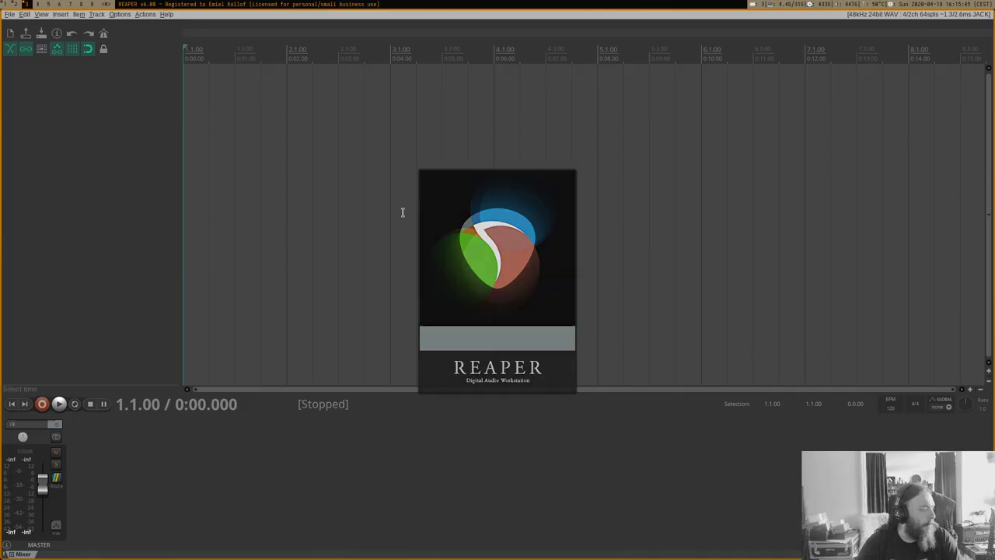
- Switch to Catia on workspace 2 and move the REAPER box between the system capture and playback boxes
key(super+1)
key(super+2)
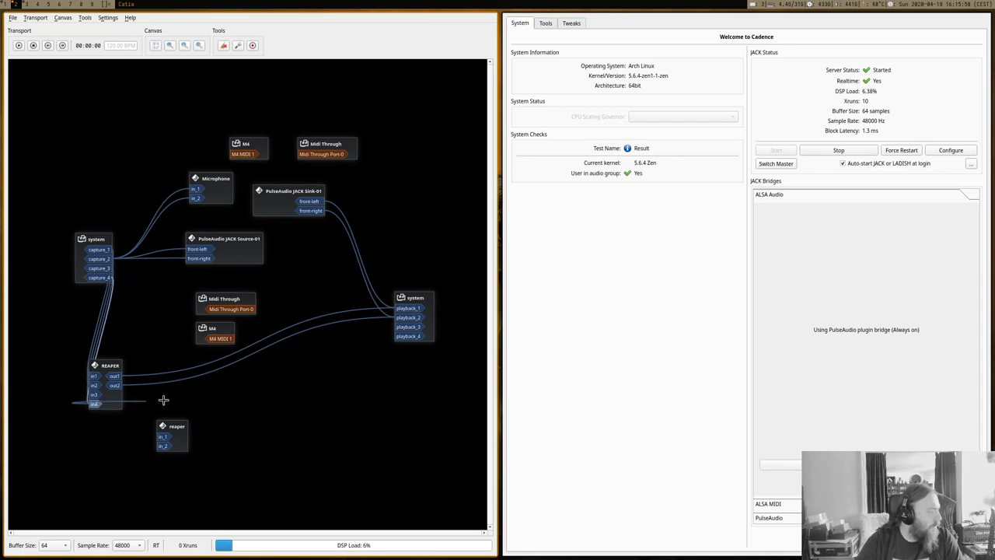
drag(113, 405, 230, 405)
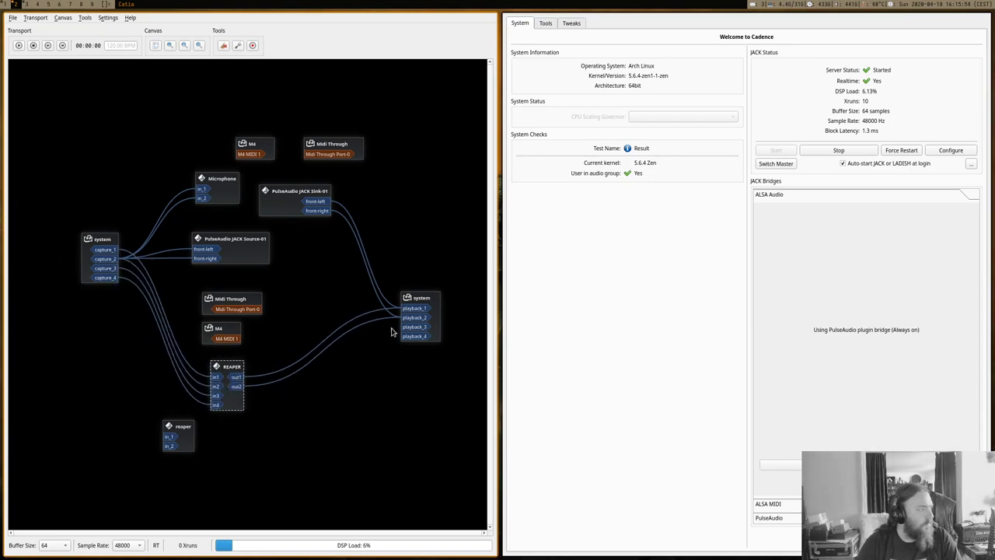
- Cycle through the window layouts and widen Catia's share of the screen beside Cadence
key(super+shift+space)
key(super+shift+space)
key(super+shift+space)
key(super+shift+space)
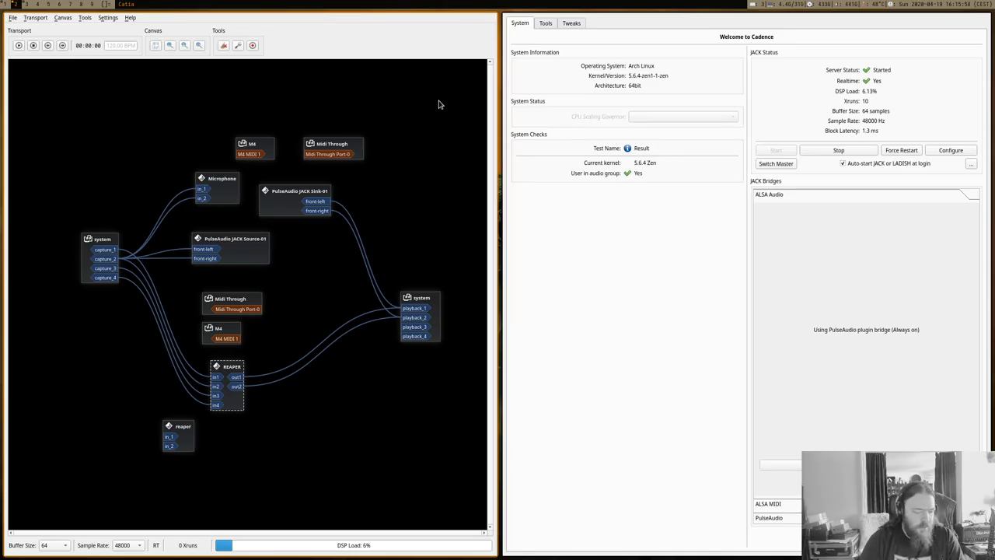
key(super+space)
key(super+space)
key(super+space)
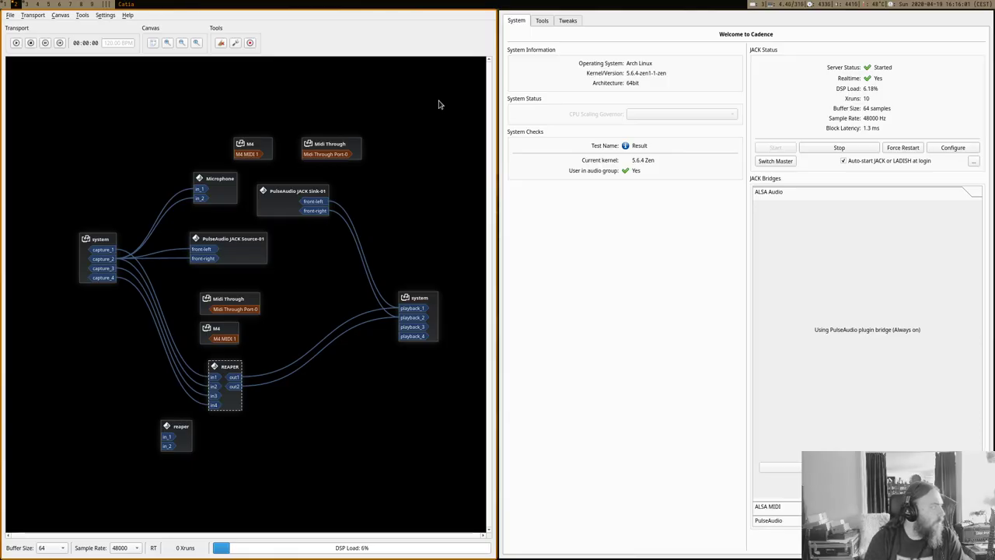
key(super+l)
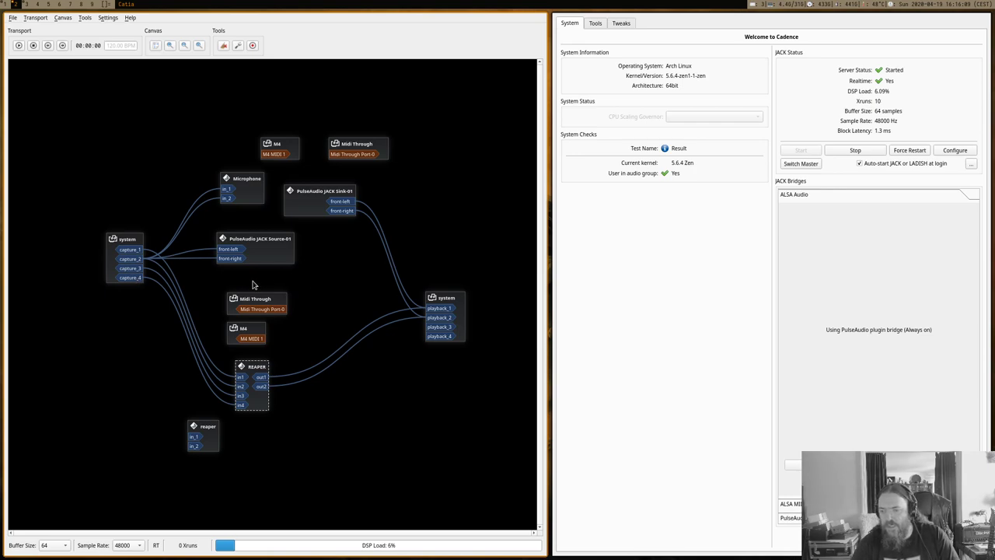
- Switch to REAPER, insert a new track and arm it for recording
key(super+3)
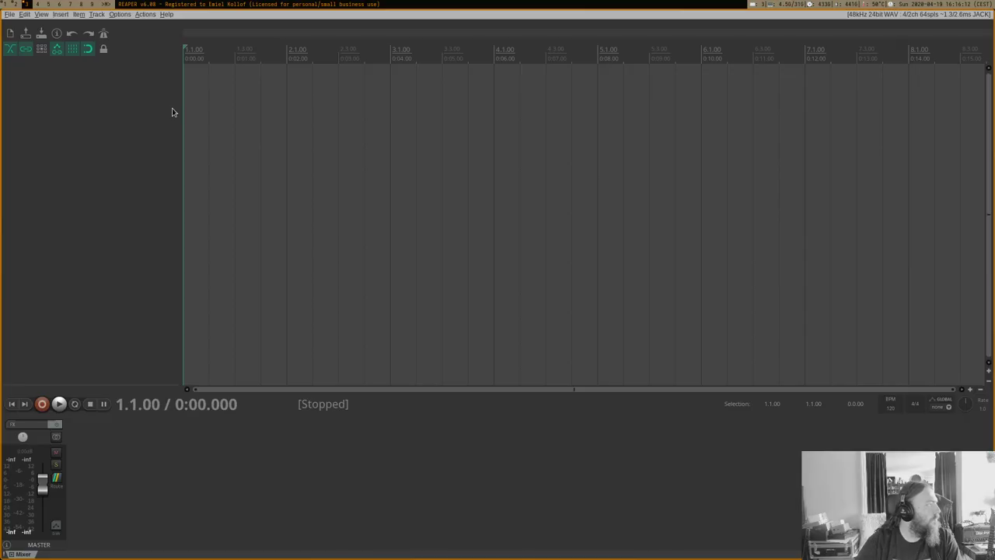
right_click(37, 75)
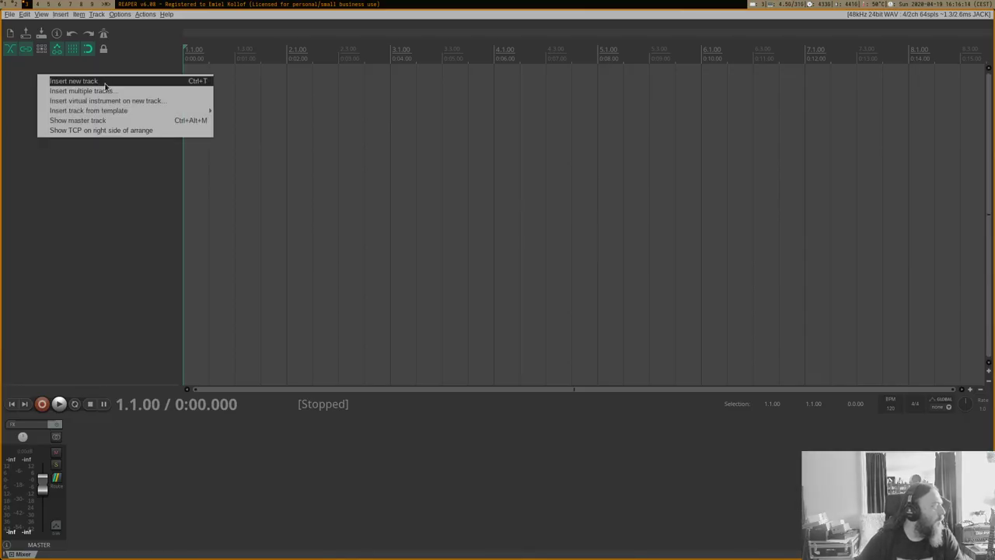
click(100, 83)
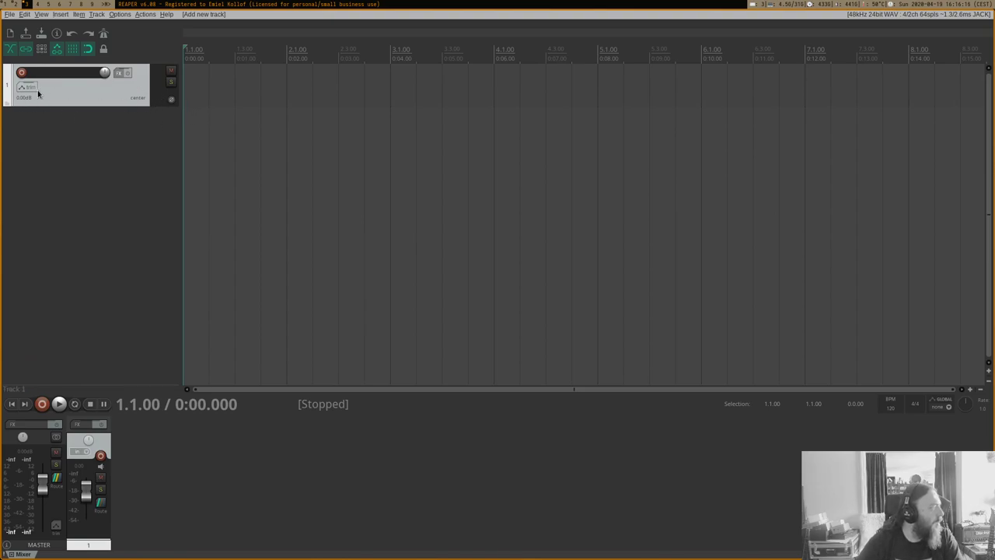
click(21, 72)
- Set the armed track's input to mono system:capture_4 (Input 4)
click(125, 88)
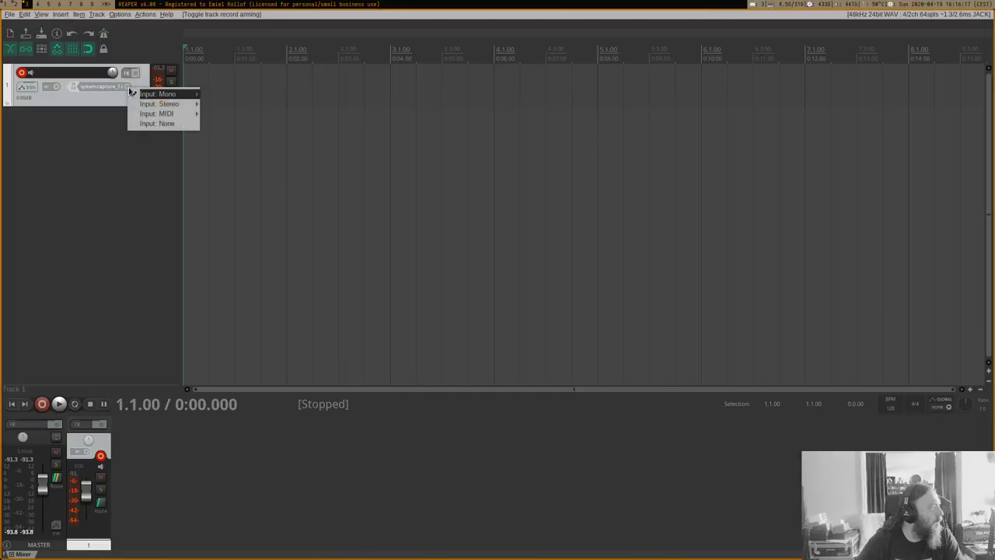
mouse_move(163, 94)
click(238, 126)
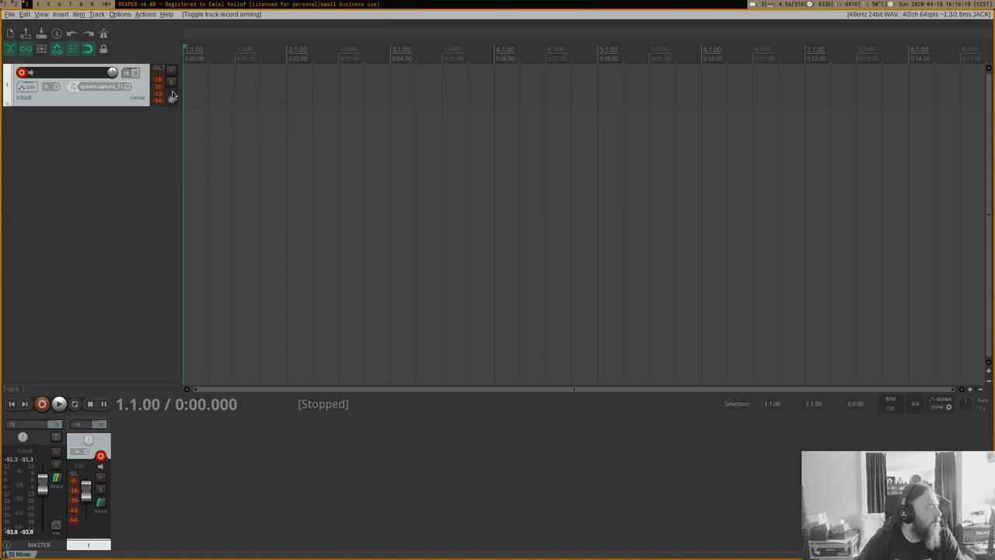
click(126, 86)
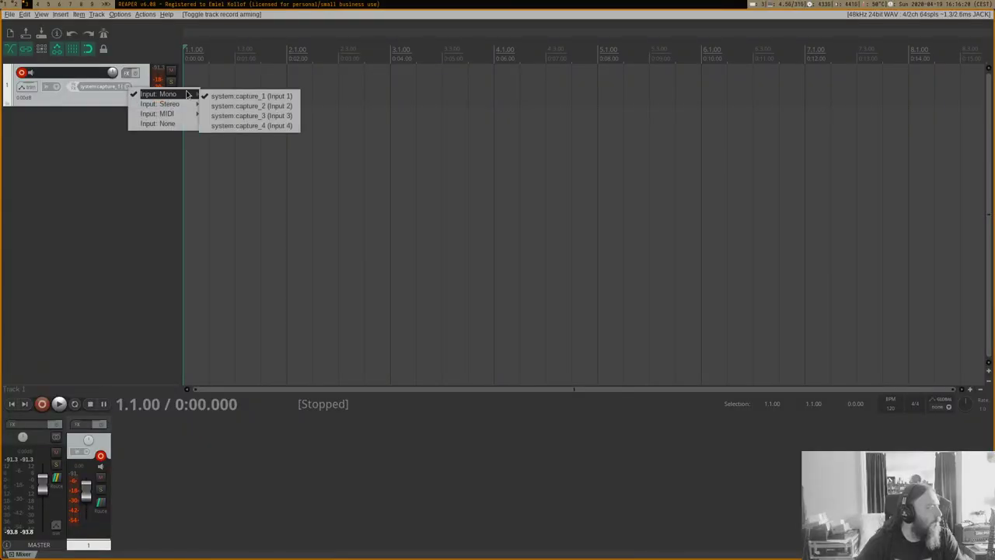
click(233, 128)
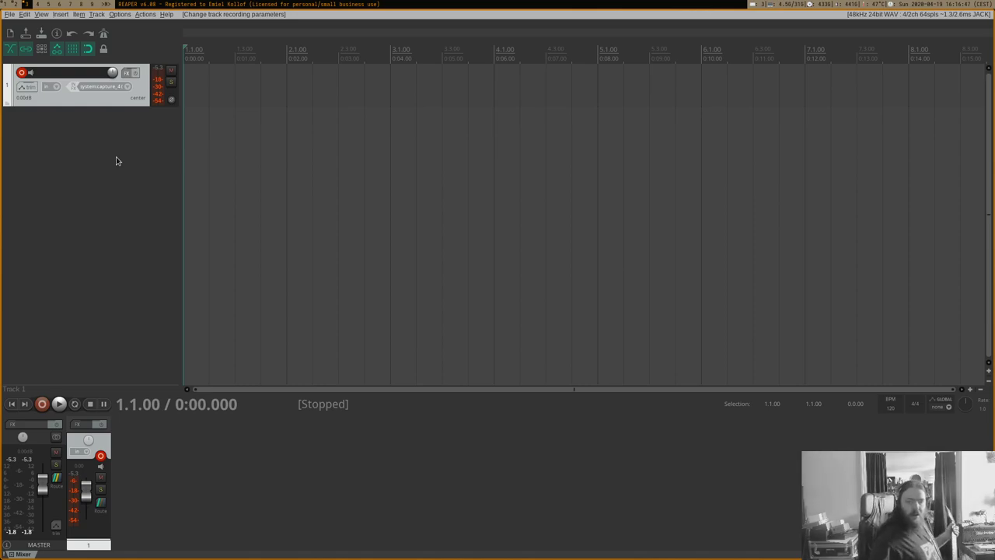
- Change track 1's input to mono system:capture_1 (Input 1)
click(129, 90)
mouse_move(156, 93)
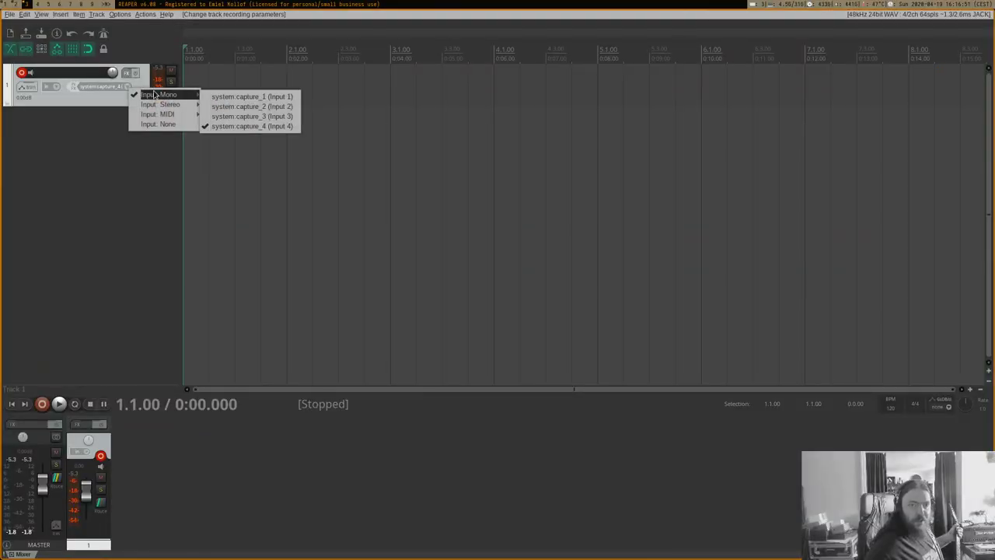
click(223, 95)
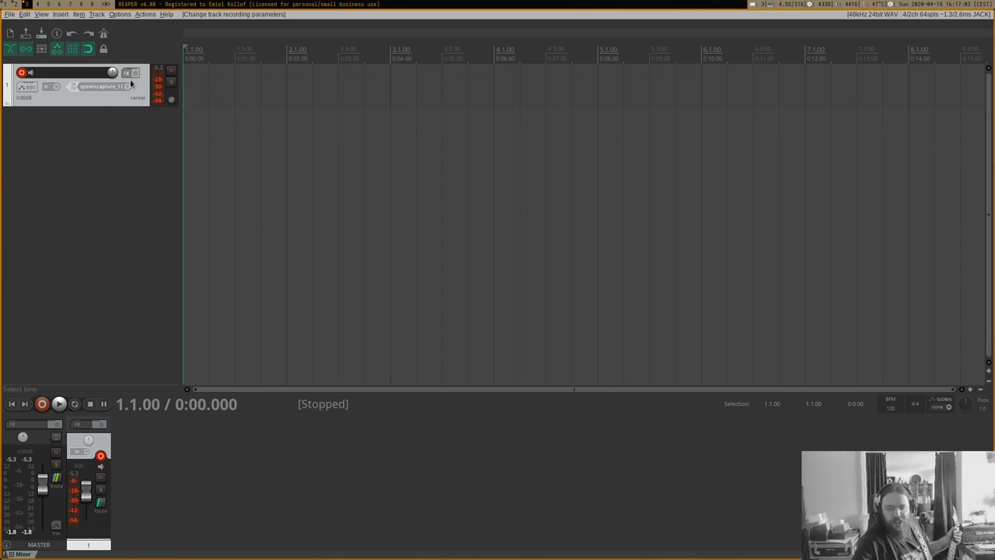
- In Catia, move the lowercase reaper box near the system playback box and connect REAPER's out1 and out2 to its in_1 and in_2
click(17, 5)
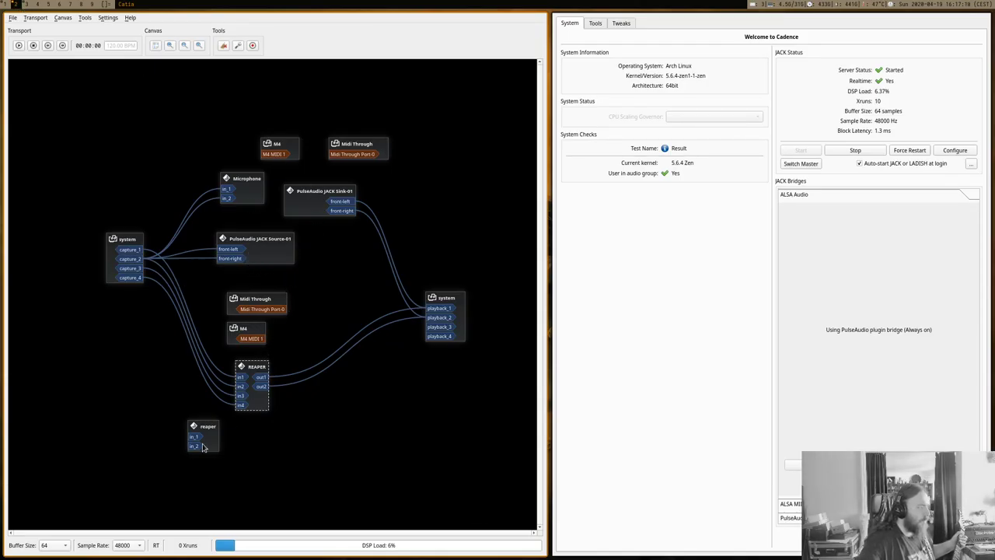
drag(202, 447, 341, 279)
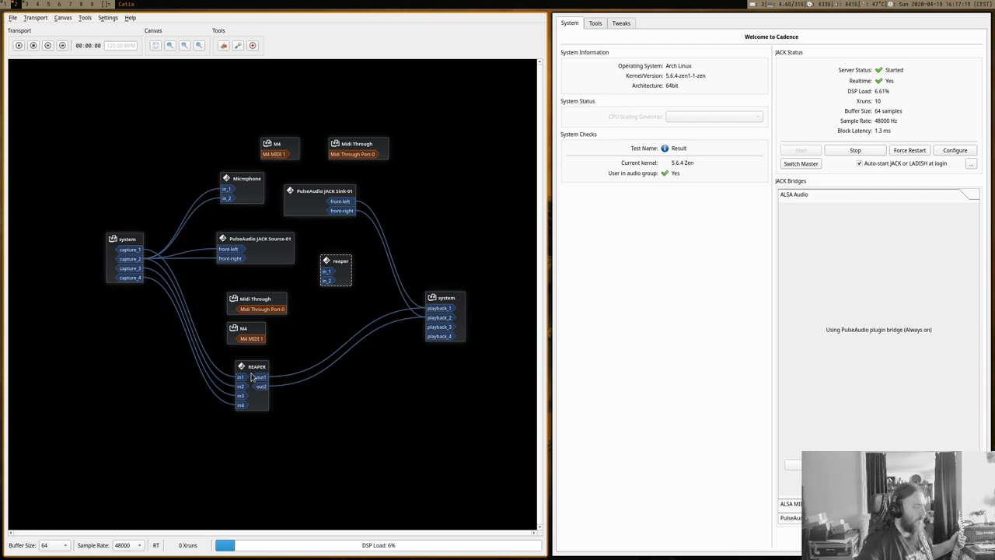
mouse_move(262, 378)
mouse_down()
mouse_move(290, 343)
mouse_move(311, 278)
mouse_move(327, 271)
mouse_up()
mouse_move(263, 387)
mouse_down()
mouse_move(297, 360)
mouse_move(326, 282)
mouse_up()
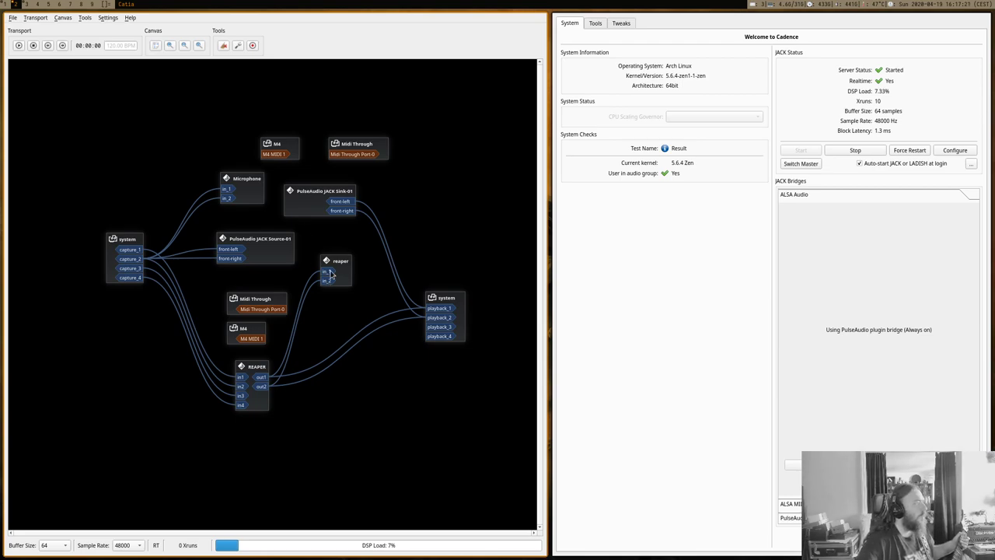
- Switch to REAPER and set track 1's input to mono system:capture_4 (Input 4)
click(25, 5)
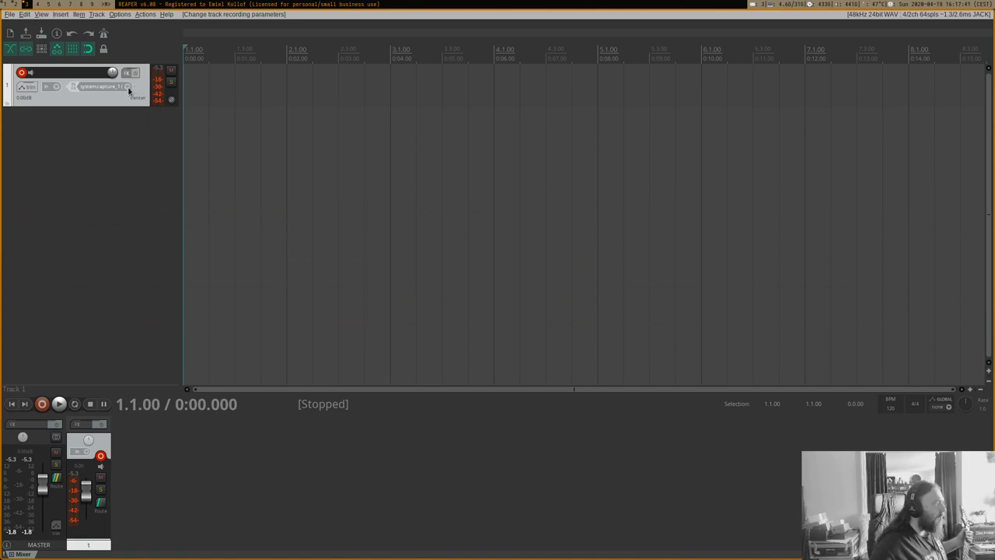
click(131, 87)
click(224, 109)
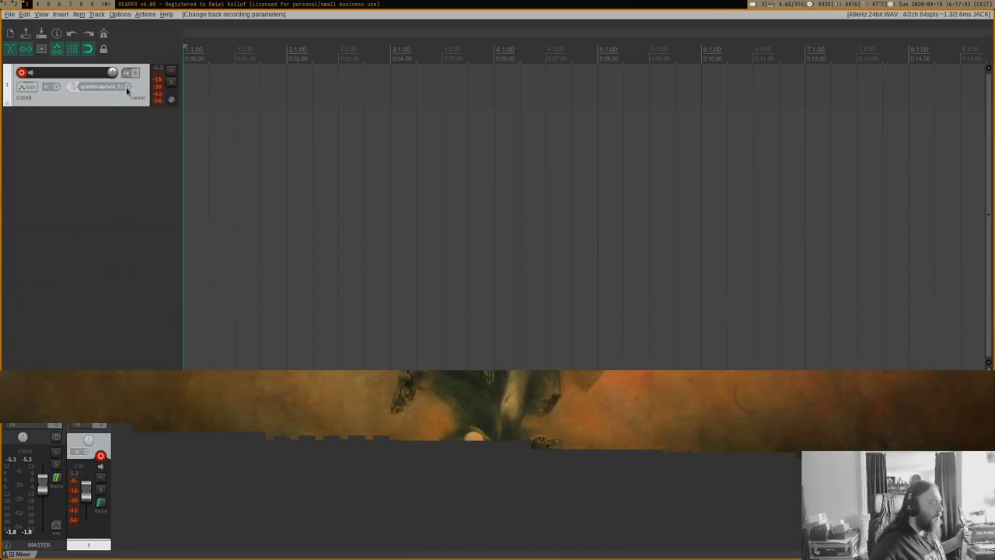
click(126, 86)
click(127, 86)
click(125, 86)
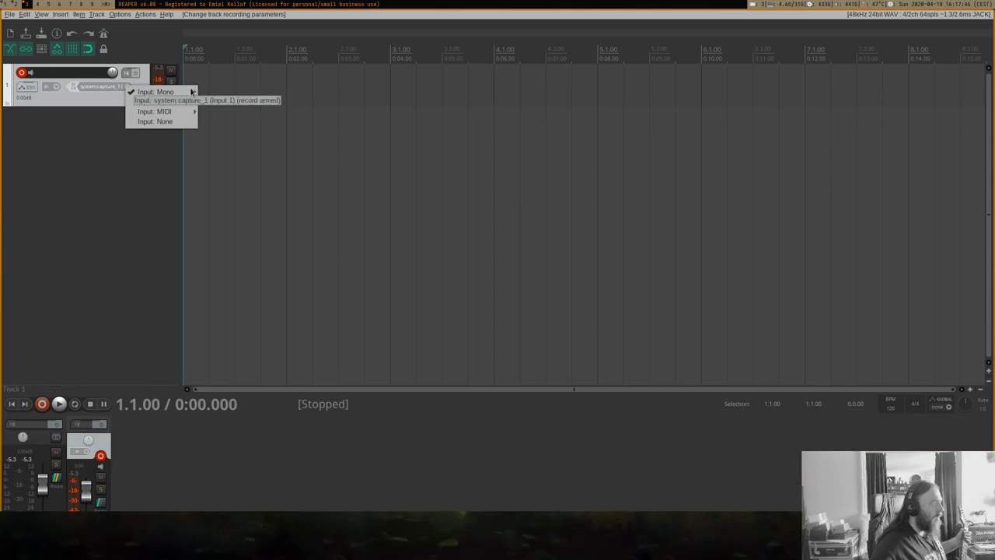
mouse_move(155, 91)
click(233, 121)
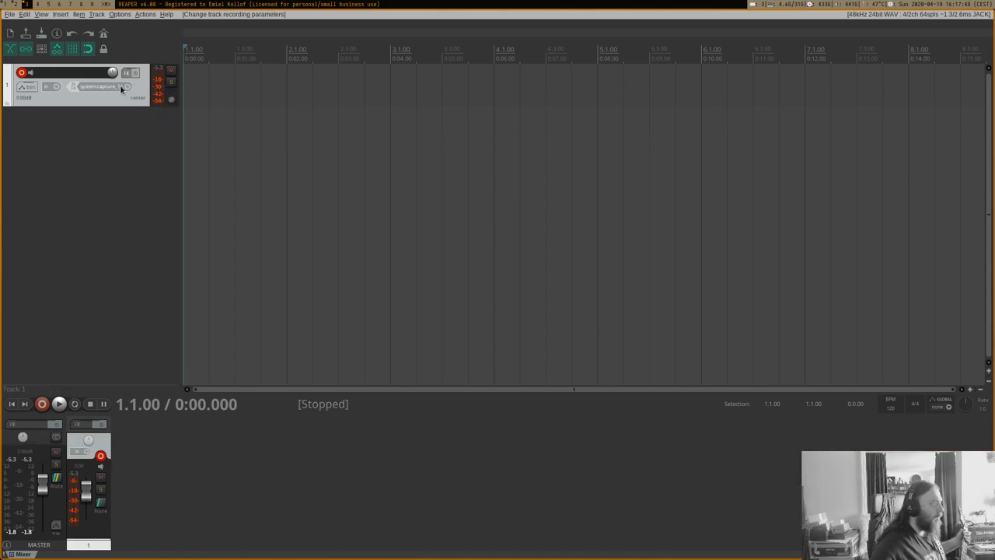
click(125, 87)
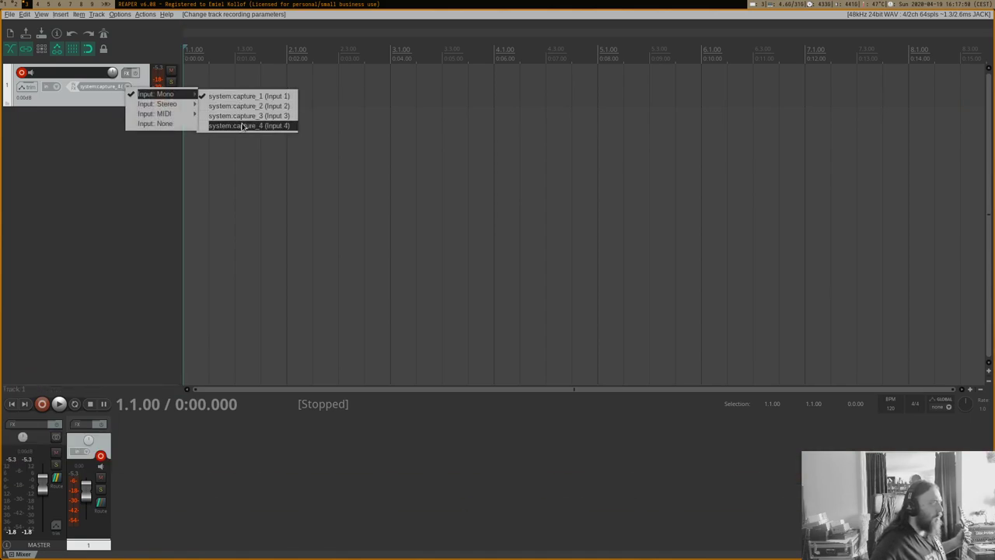
click(243, 124)
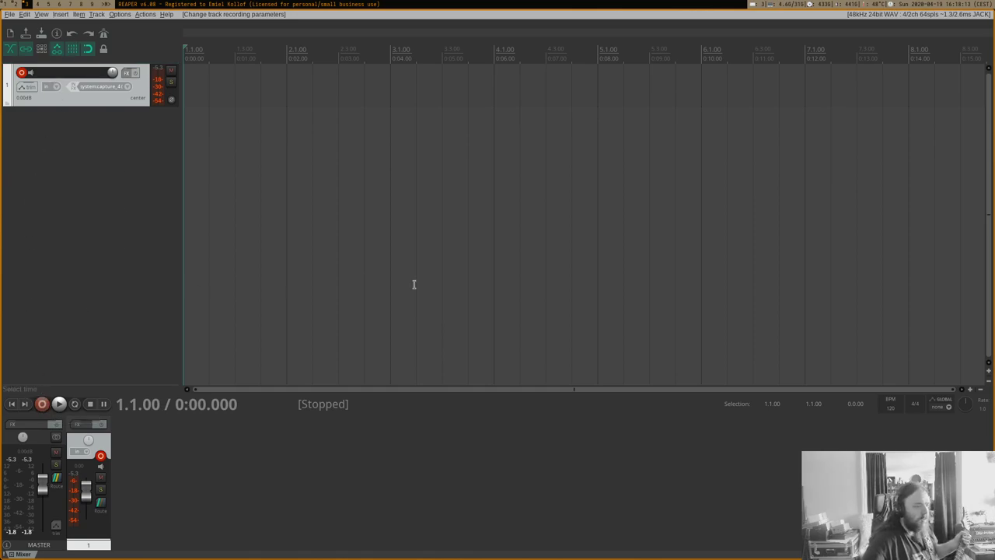
- Record a take on armed track 1, stop recording, and briefly play it back from the project start
click(43, 404)
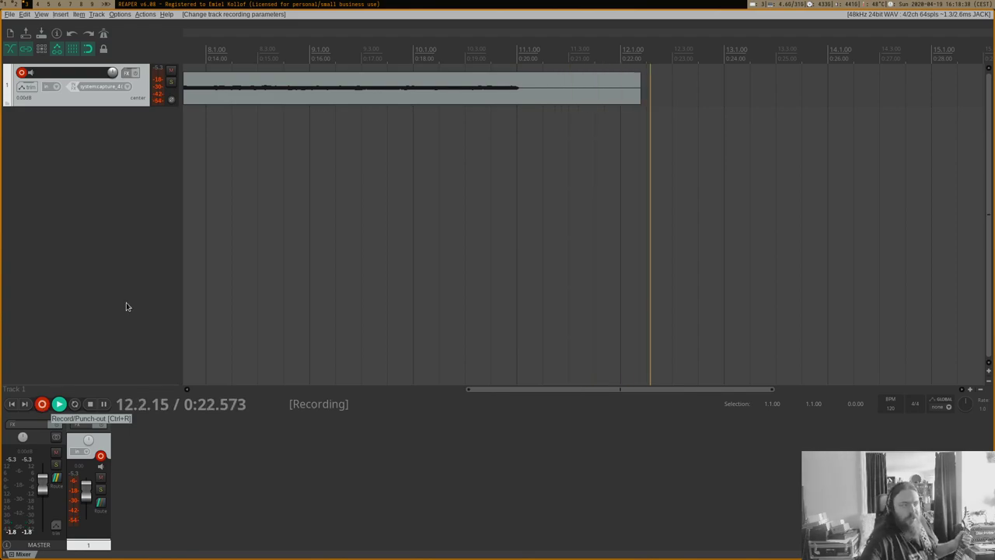
click(42, 405)
key(space)
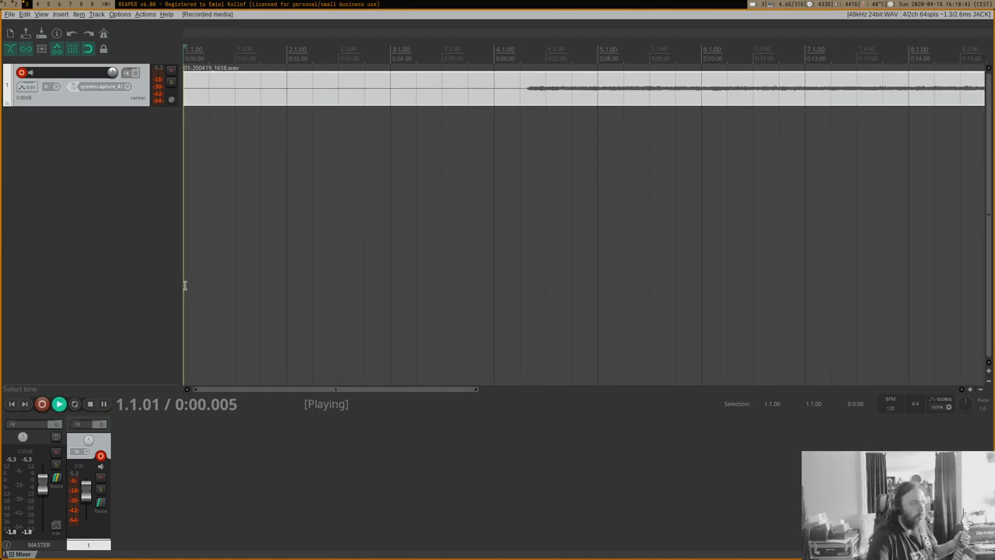
key(space)
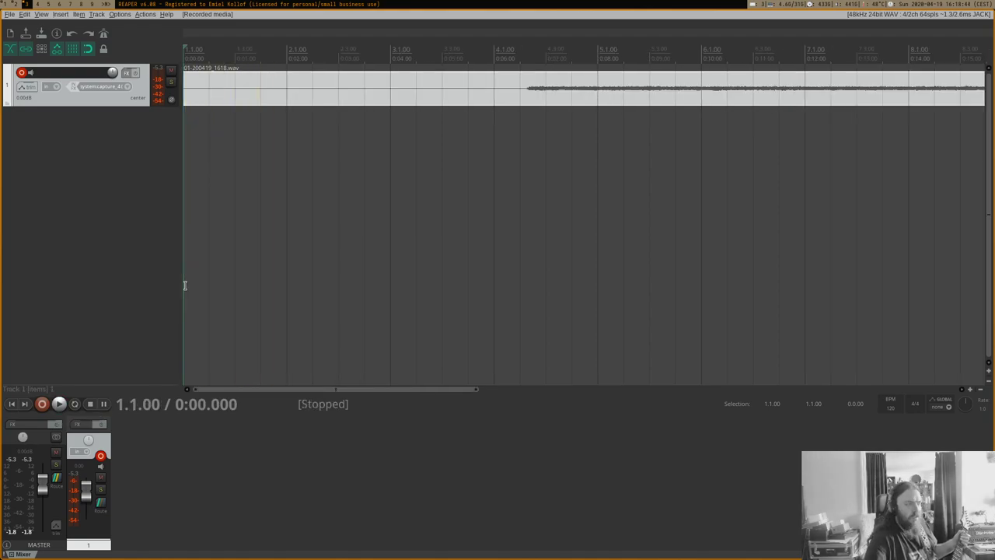
- Split the recorded item at 4.1.00, delete the silent first part and move the remaining part to the project start
click(495, 98)
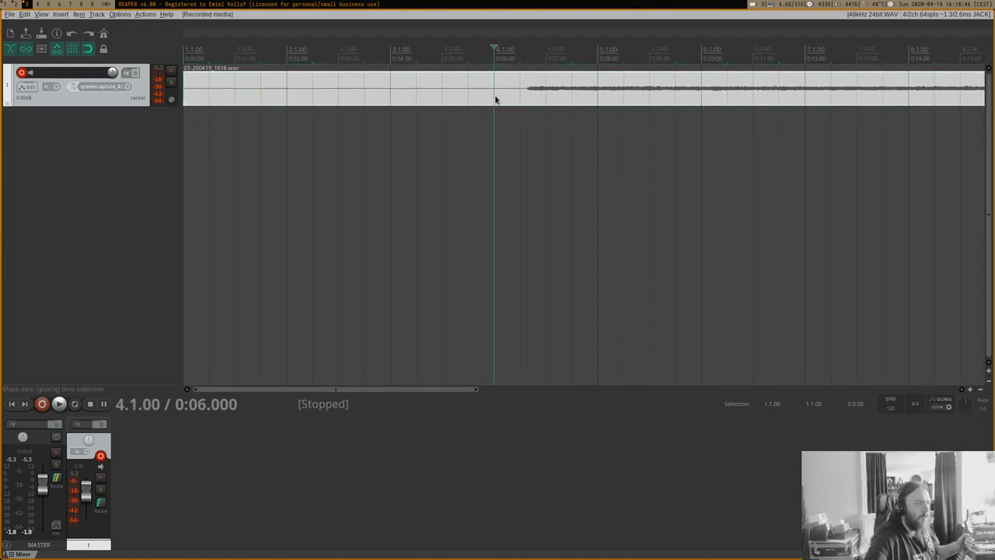
key(s)
drag(506, 94, 246, 99)
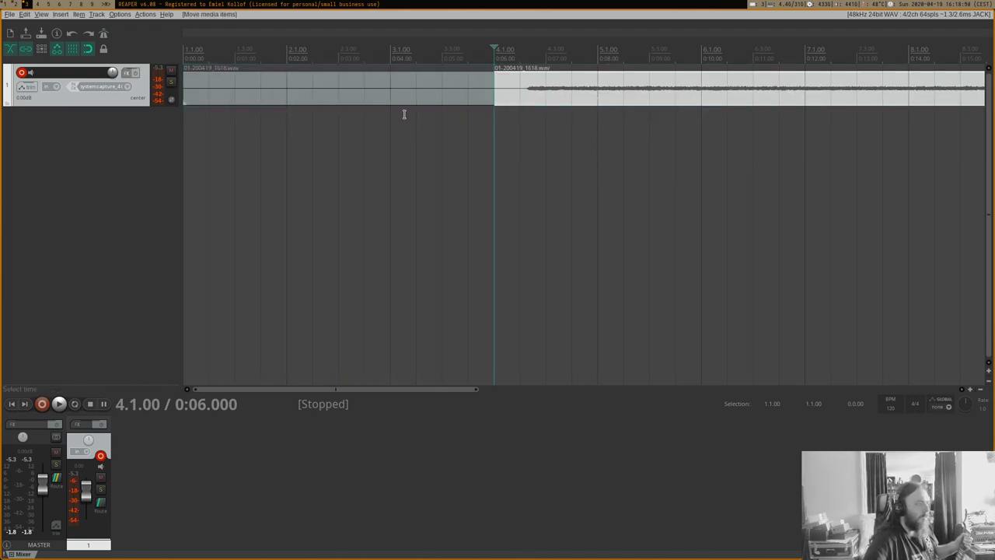
click(361, 105)
key(Delete)
- Play the trimmed recording from the project start to check how it sounds, then stop playback
key(space)
key(space)
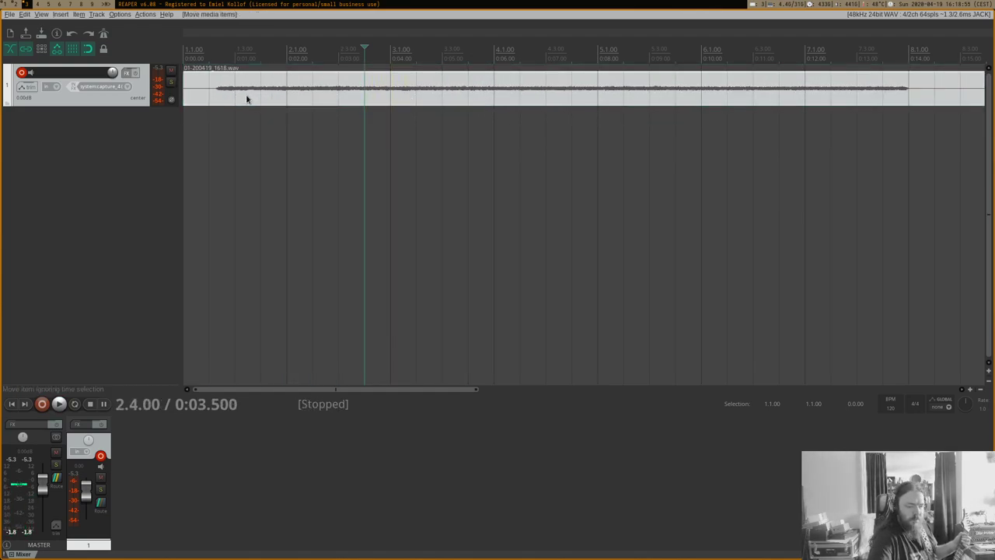
key(Home)
key(space)
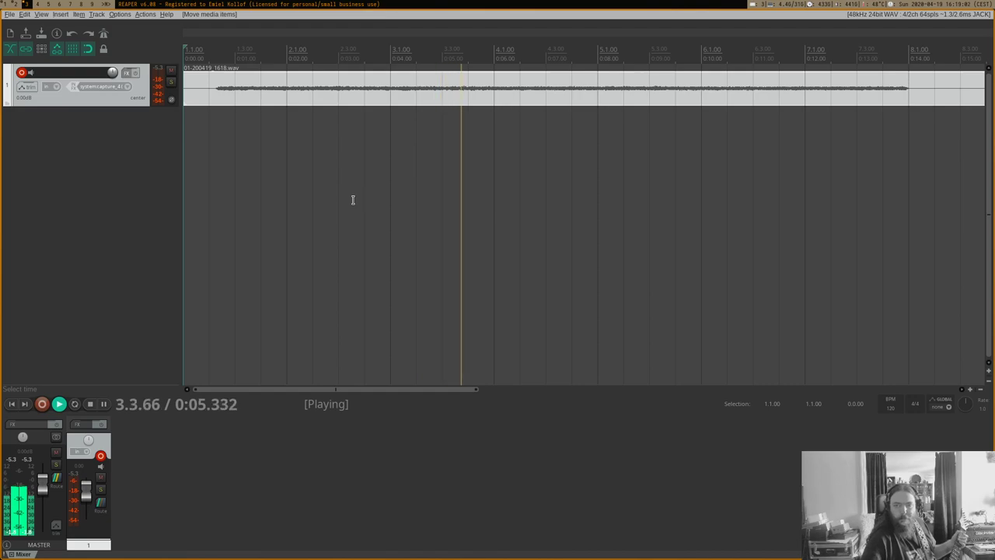
key(space)
- Review REAPER's JACK audio device settings and close the preferences without changing anything
key(ctrl+a)
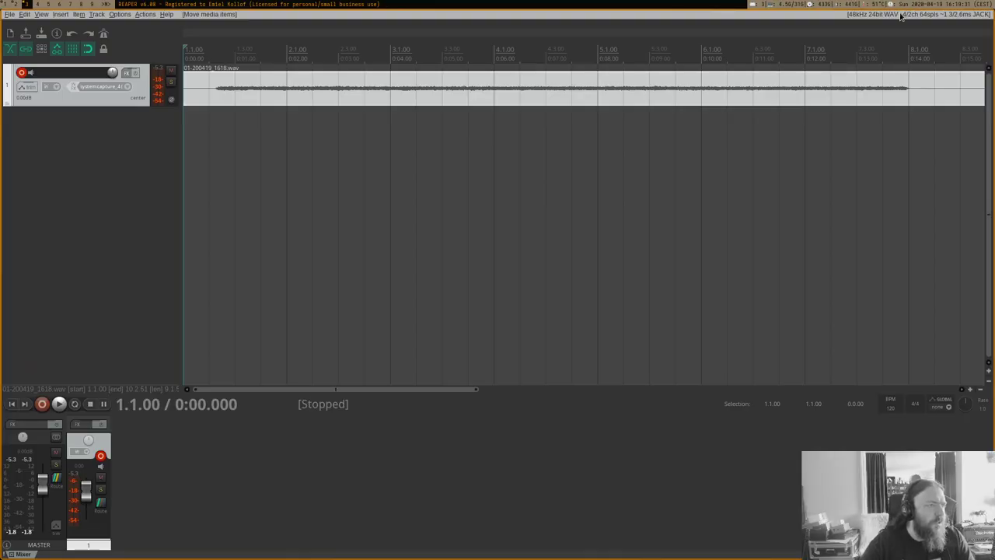
click(902, 16)
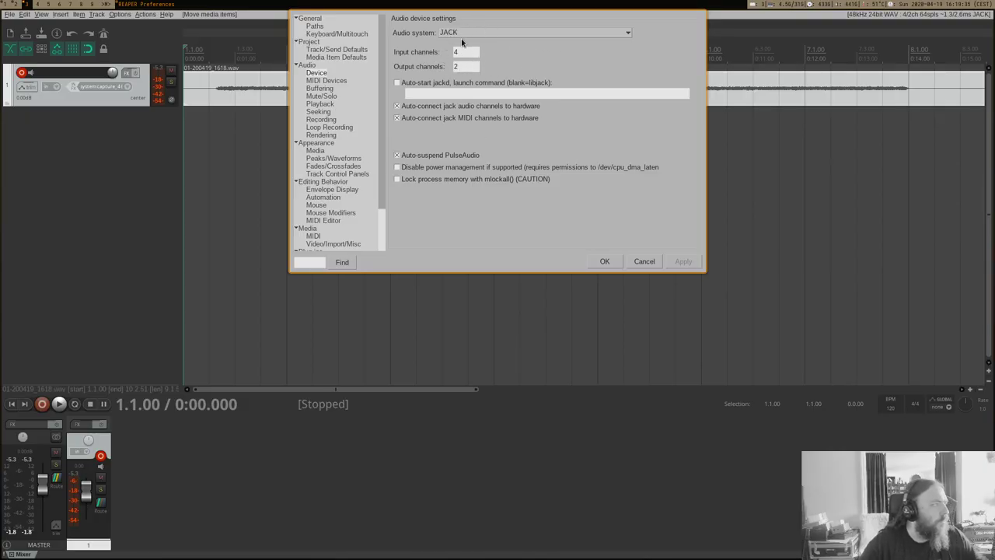
click(644, 261)
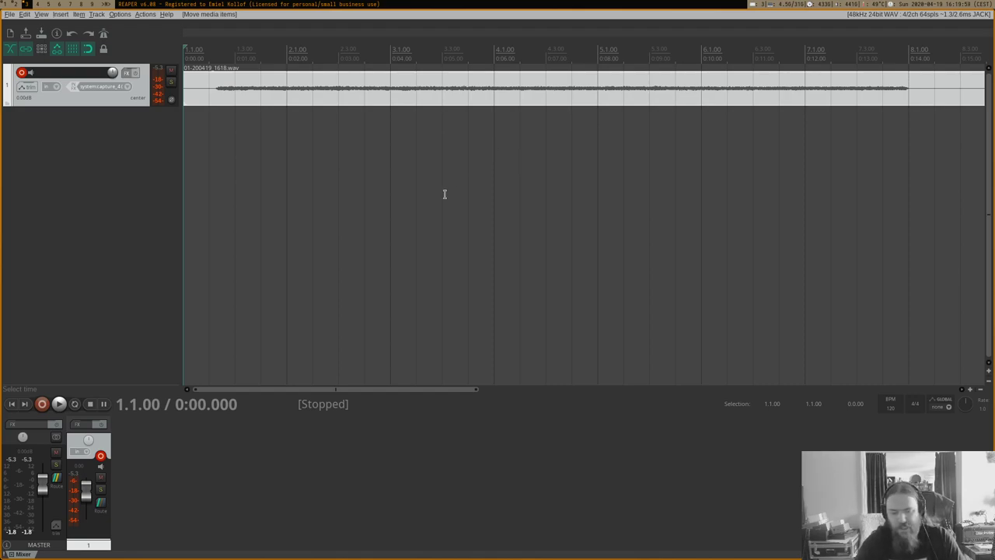
- Switch to the terminal and delete the existing Wine prefix with rm -rf .wine
key(super+1)
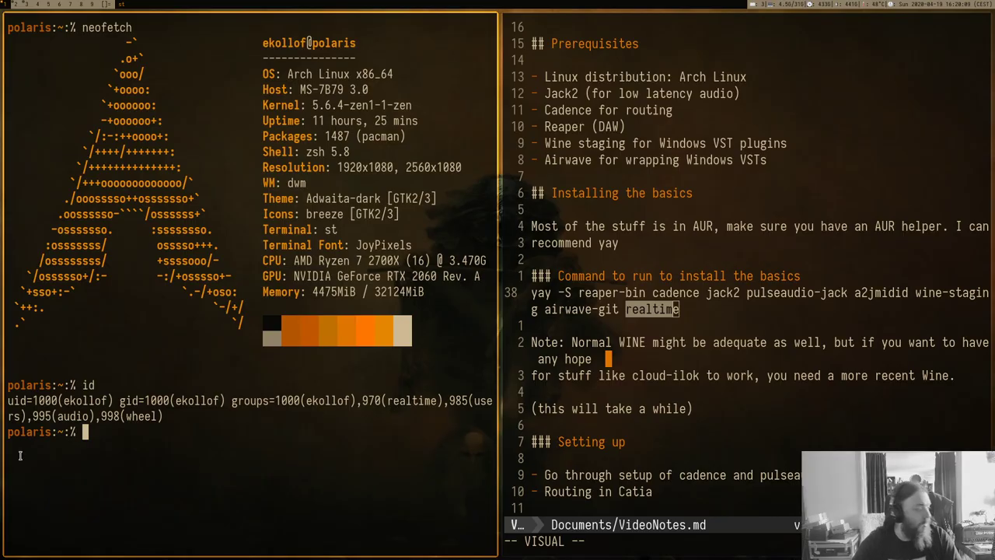
key(Return)
key(Return)
key(Return)
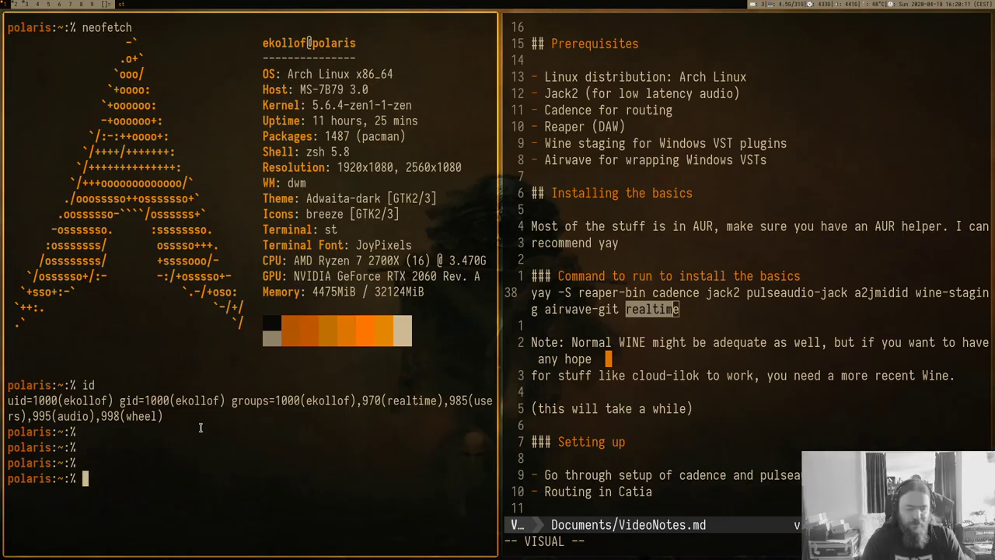
text(rm -rf )
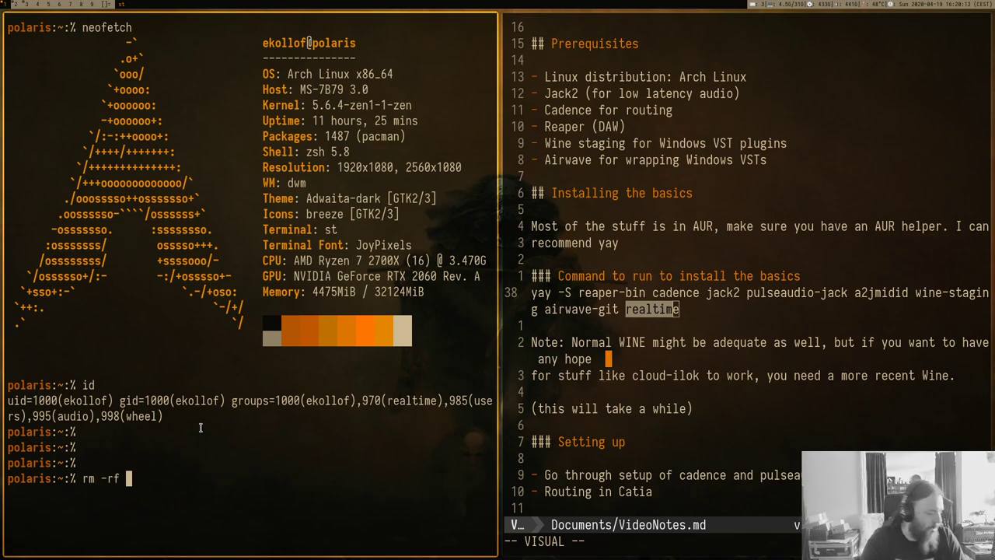
text(.wine/)
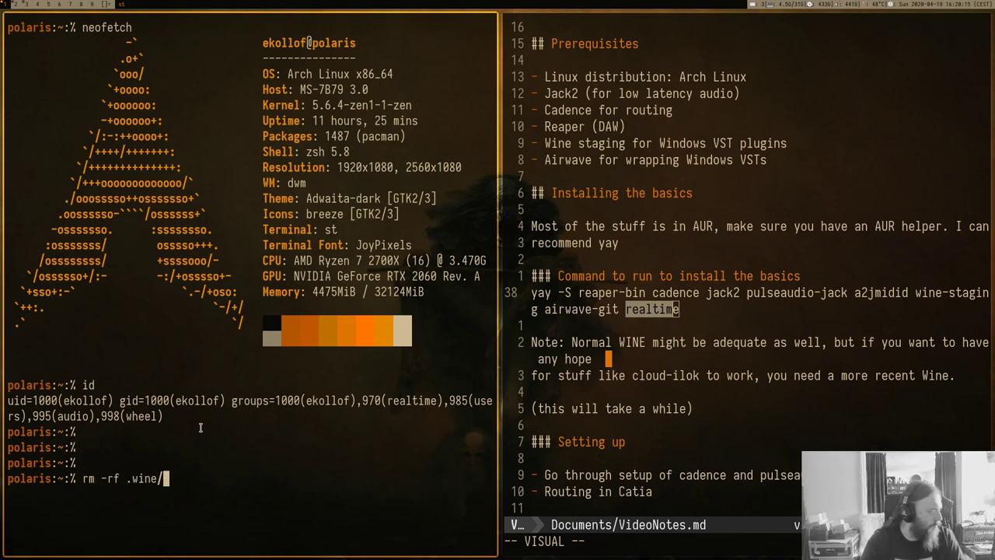
key(Return)
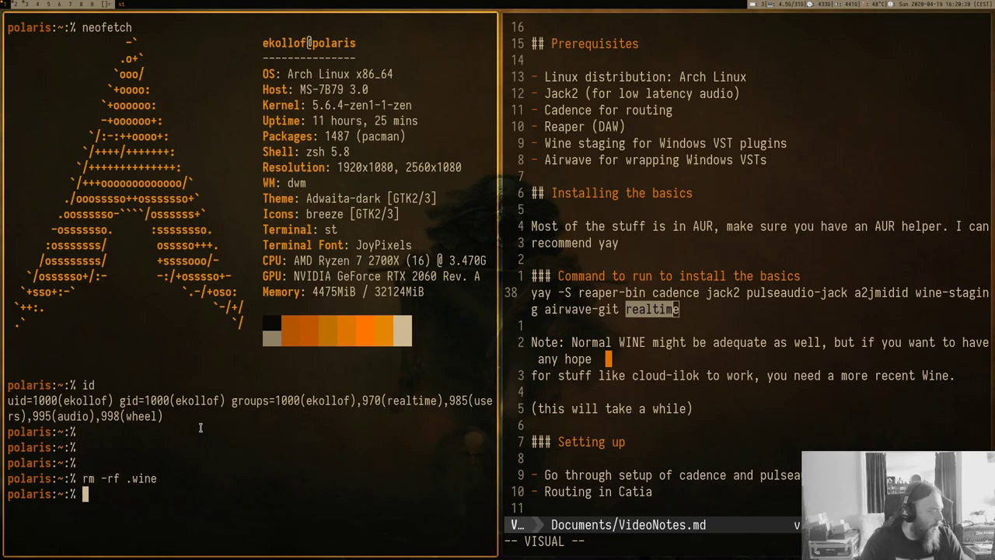
- Change to the Downloads folder, list its files and enter the Toontrack_Product_Manager_WIN_108 folder
text(cd Downloads)
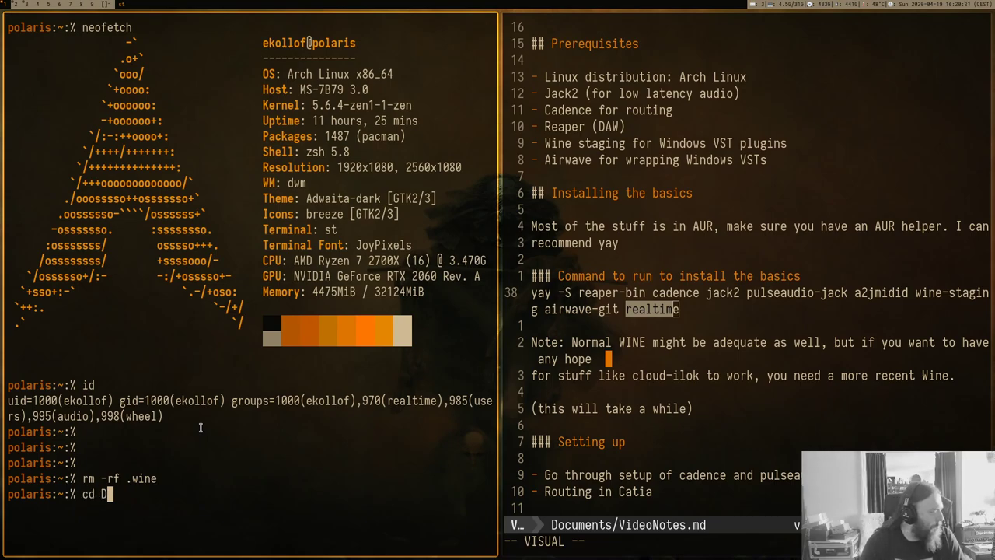
key(Return)
text(ls)
key(Return)
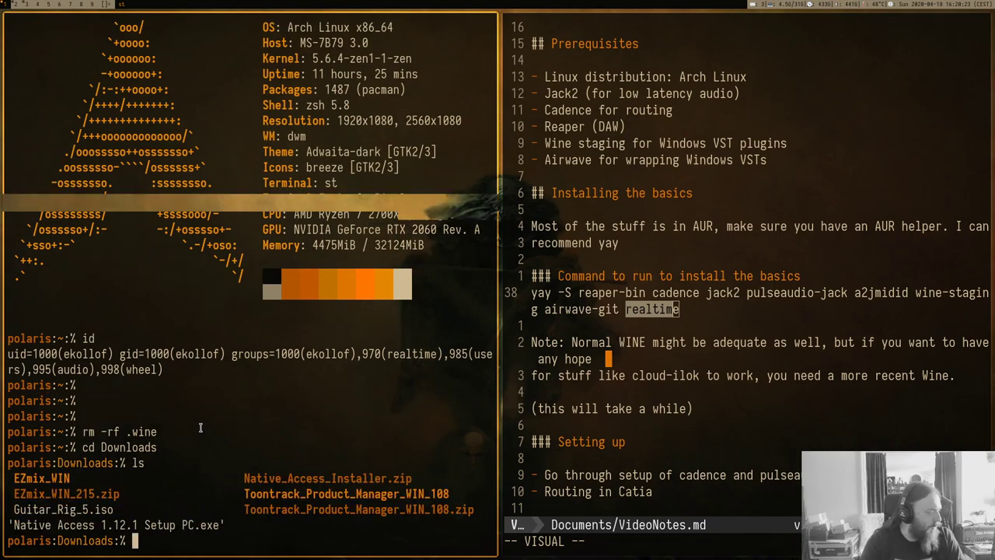
text(cd To)
key(Tab)
key(Return)
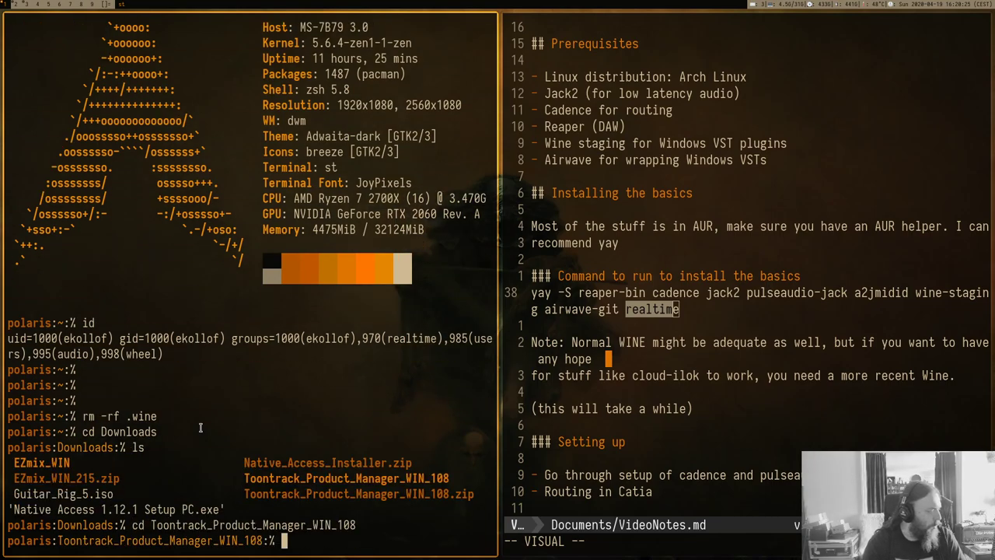
- List the Toontrack folder's files and run Installer.exe with wine
text(ls)
key(Return)
text(wi)
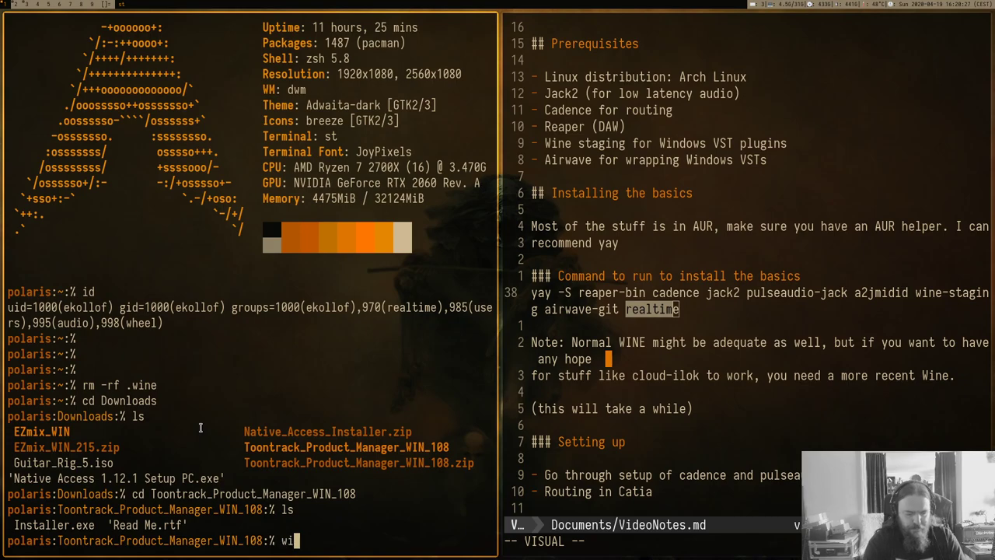
text(ne Ins)
key(Tab)
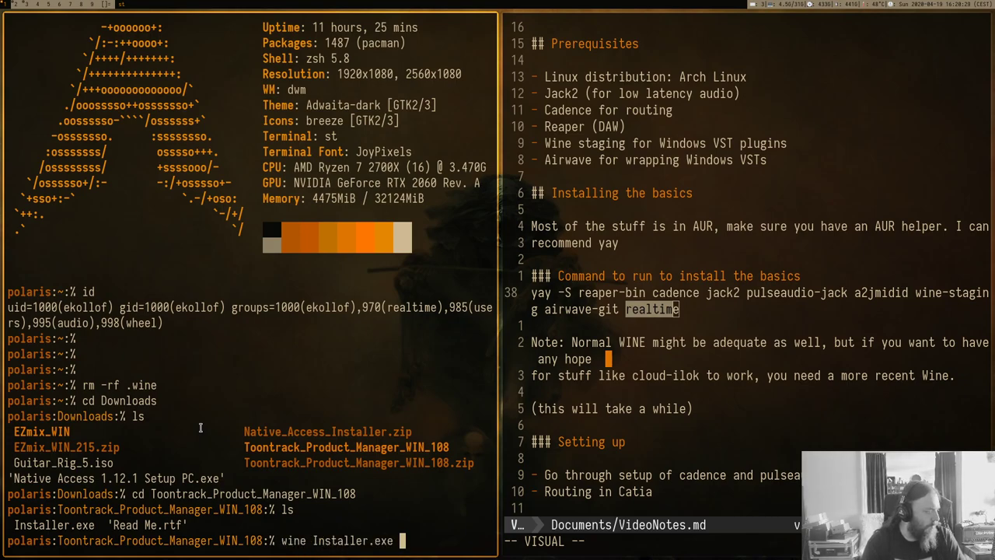
key(Return)
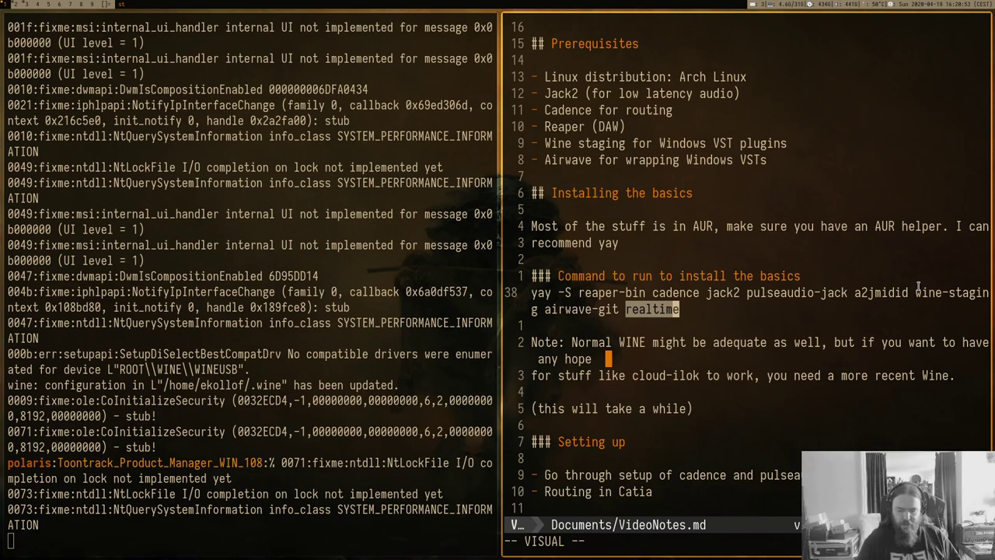
key(g)
key(f)
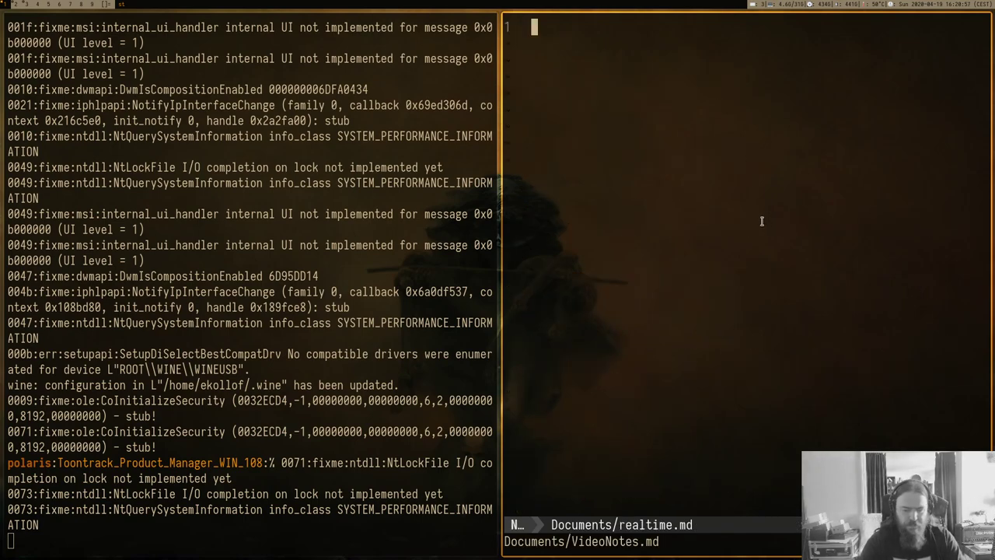
text(:q)
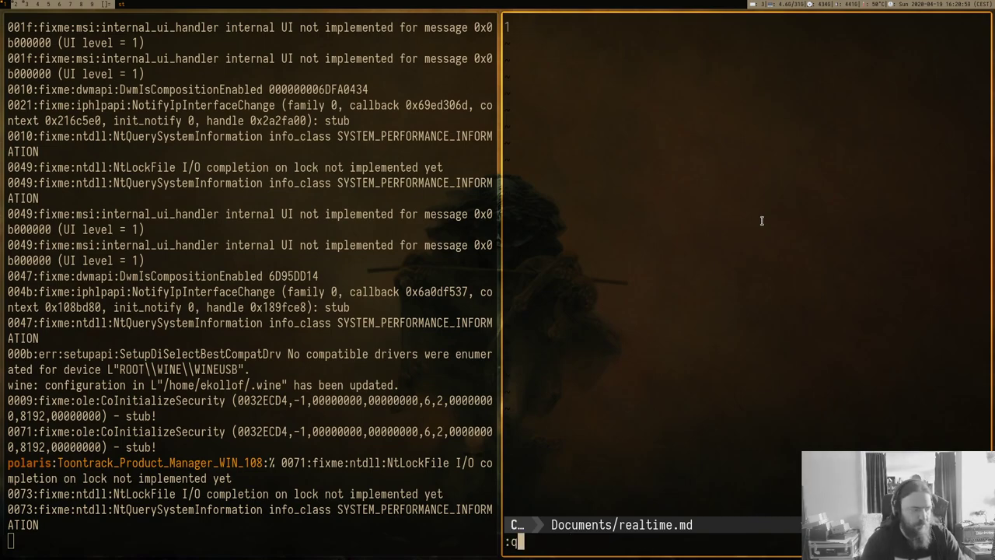
key(Return)
key(Up)
key(Return)
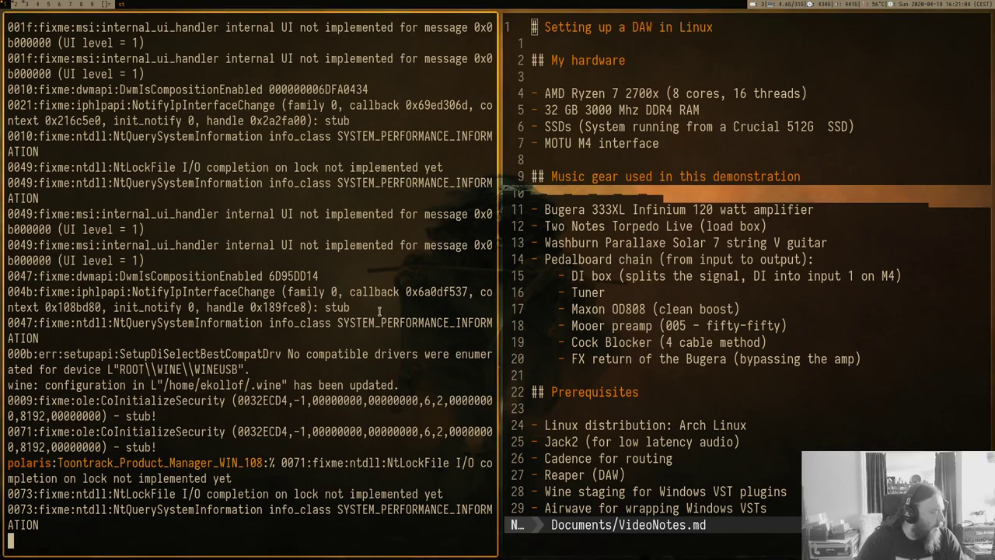
- In the terminal, list the Toontrack folder's contents in detail with ls -la and launch winetricks
key(Return)
key(Return)
text(ls -la)
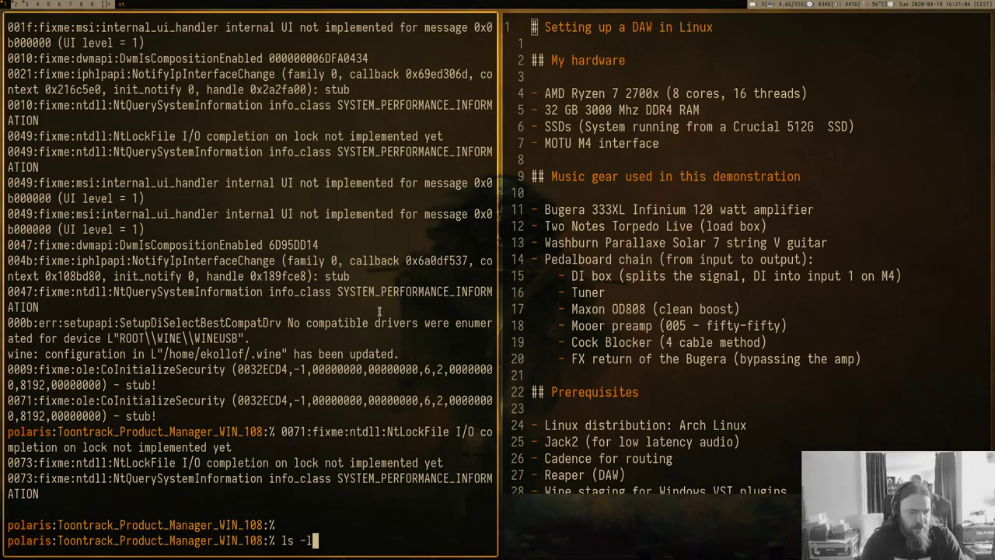
key(Return)
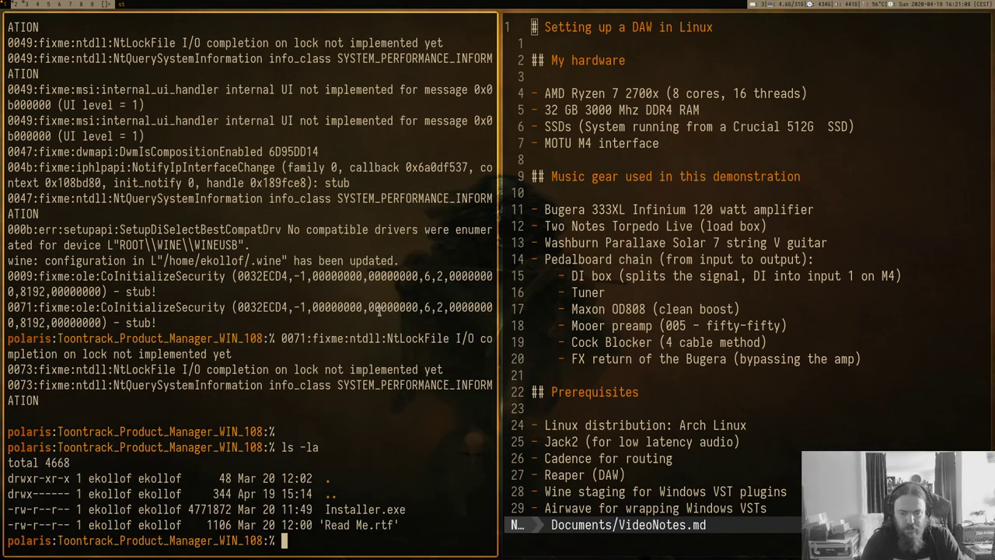
text(winetricks)
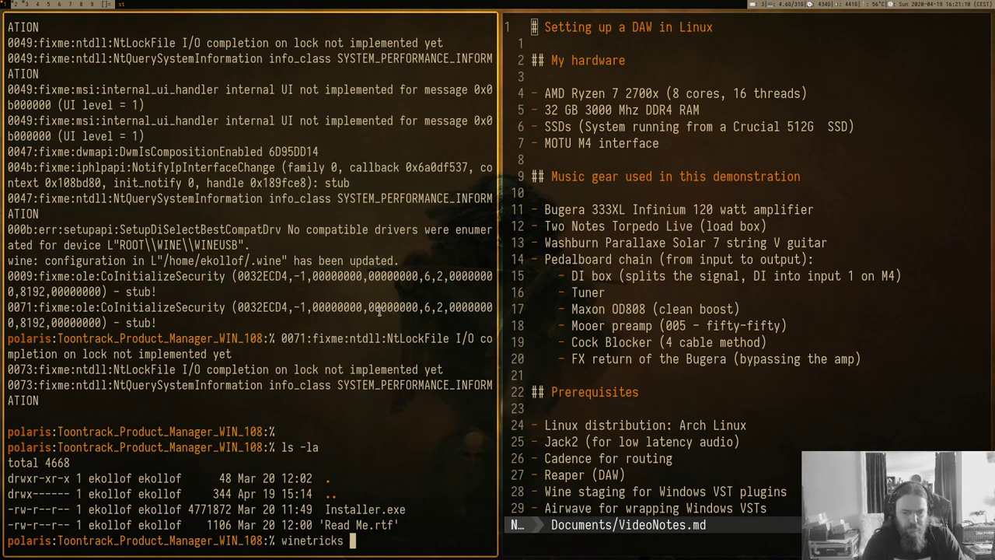
key(Return)
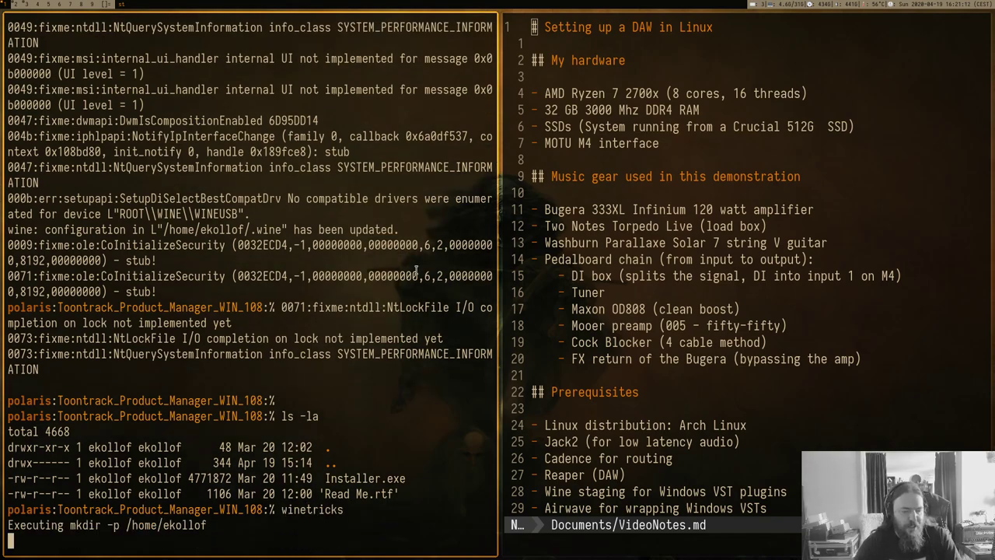